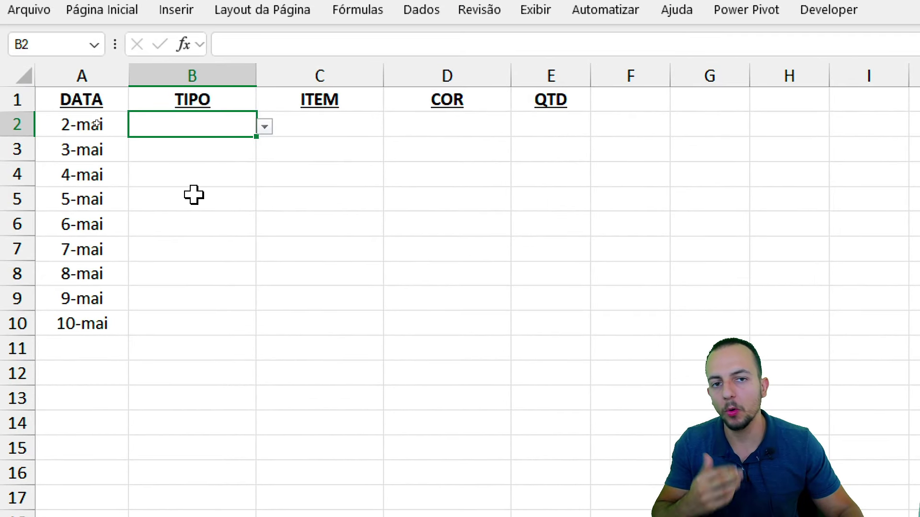
# Fill row 2 with Verão, Camisa and Preto from the TIPO, ITEM and COR drop-downs.
pyautogui.click(264, 127)
pyautogui.click(188, 146)
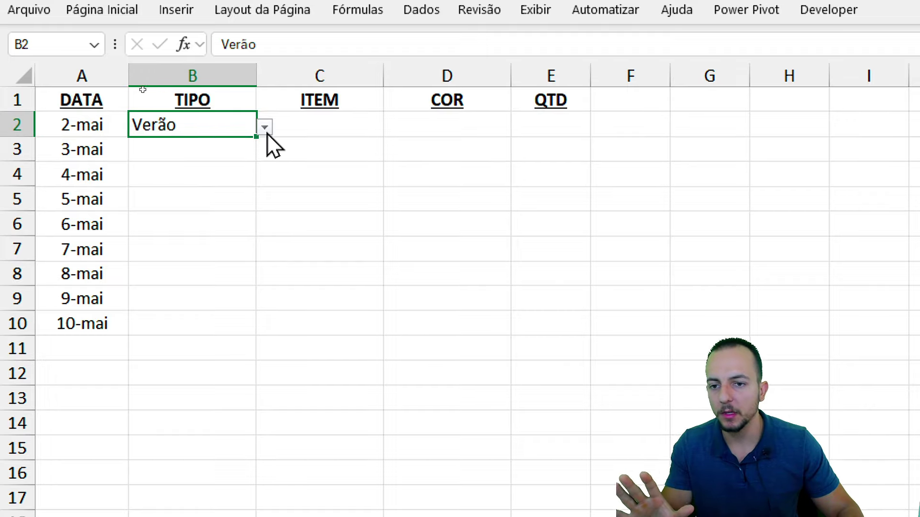
pyautogui.click(378, 125)
pyautogui.click(391, 127)
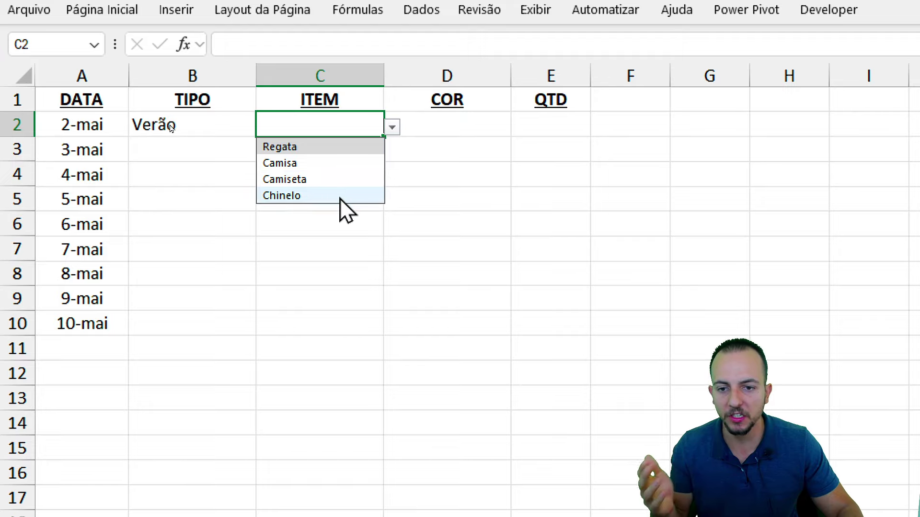
pyautogui.click(317, 164)
pyautogui.click(498, 125)
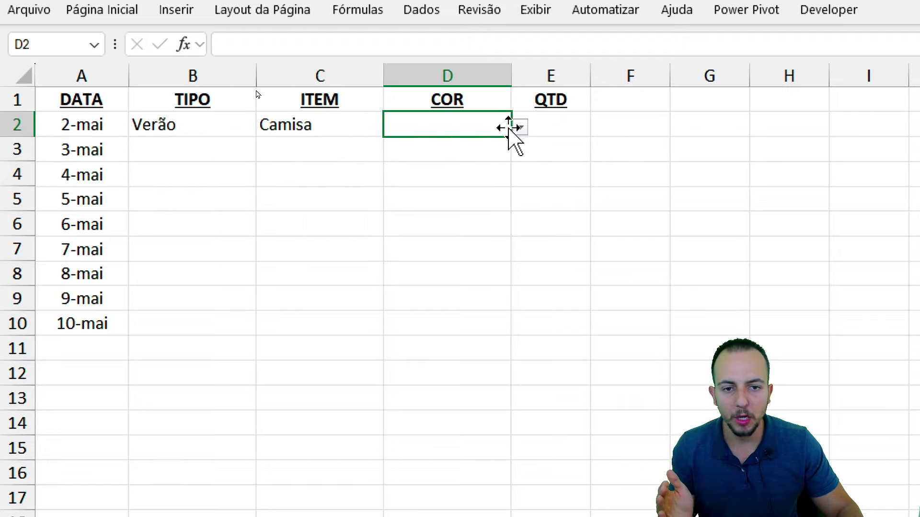
pyautogui.click(519, 127)
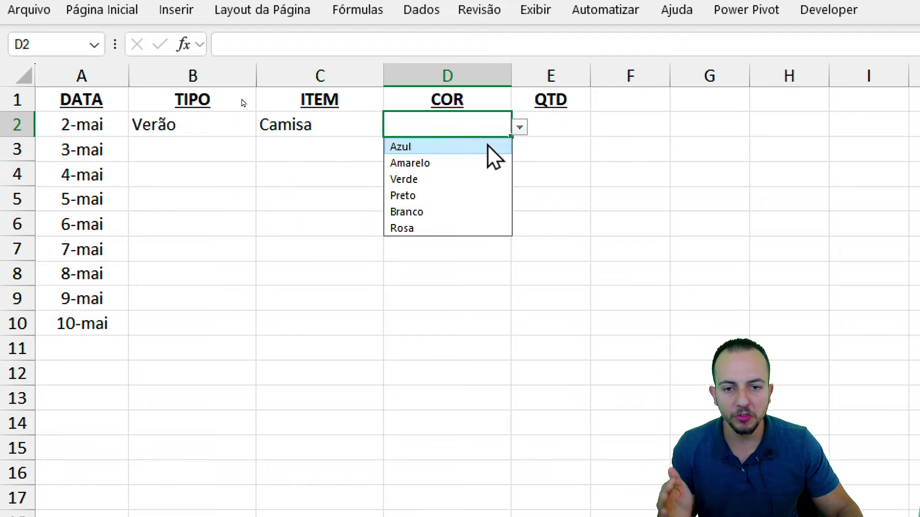
pyautogui.click(449, 195)
# Change row 2's item to Chinelo and pick size 42 from the updated COR list.
pyautogui.click(345, 127)
pyautogui.click(392, 127)
pyautogui.click(335, 203)
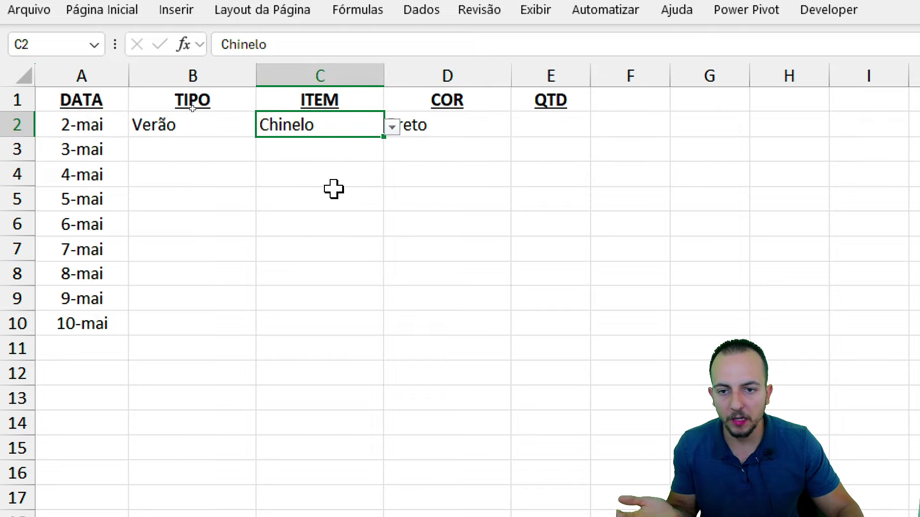
pyautogui.click(453, 134)
pyautogui.click(520, 127)
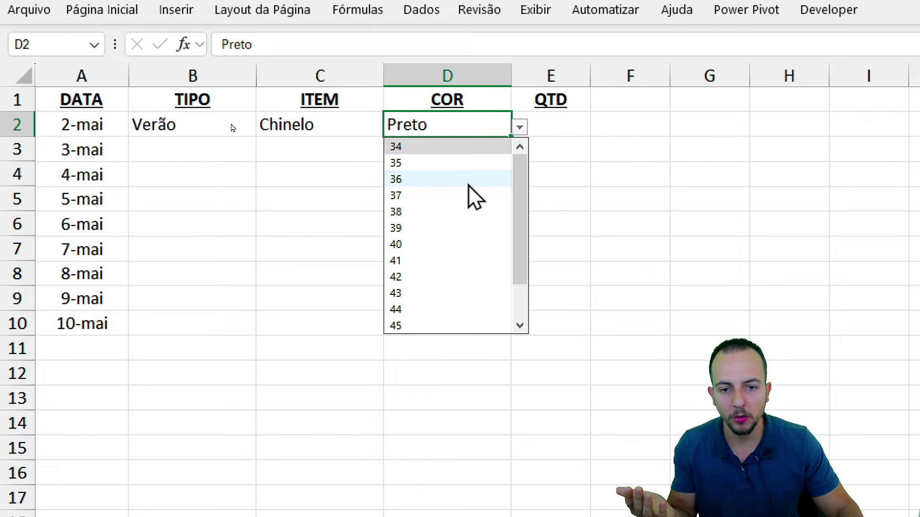
pyautogui.click(430, 282)
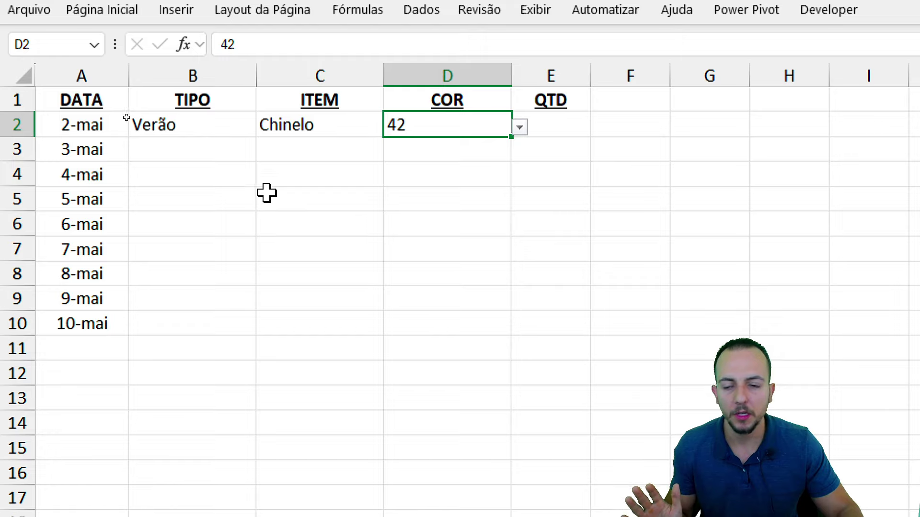
# Fill row 3 with Inverno, Blusa and Grande from the cascading drop-downs.
pyautogui.click(230, 156)
pyautogui.click(266, 152)
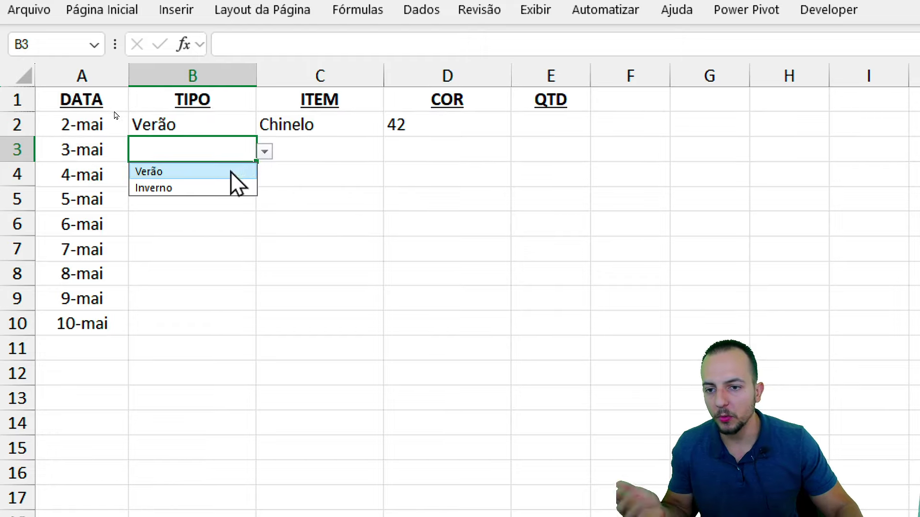
pyautogui.click(206, 187)
pyautogui.click(358, 156)
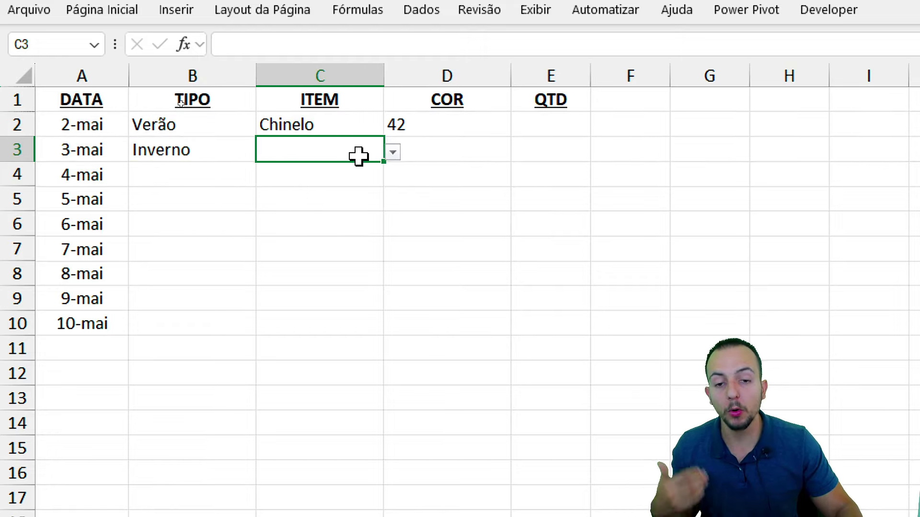
pyautogui.click(392, 152)
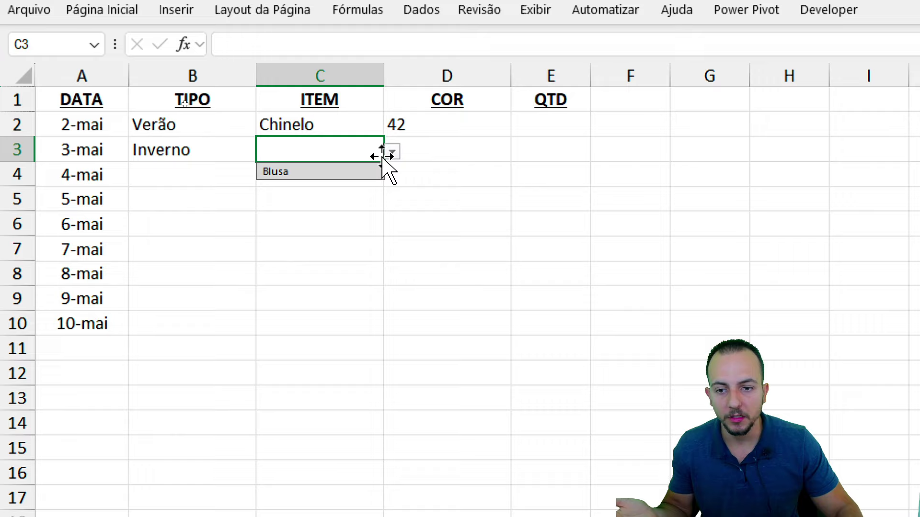
pyautogui.click(317, 170)
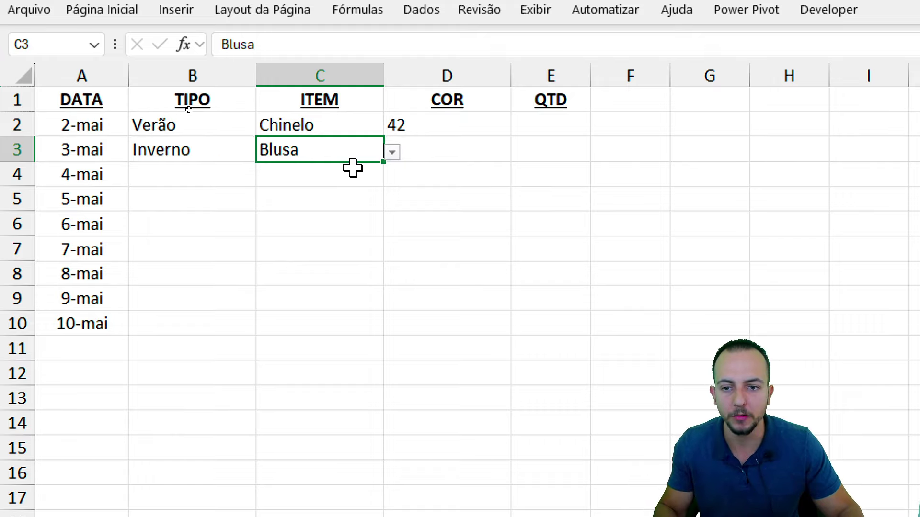
pyautogui.click(457, 151)
pyautogui.click(519, 152)
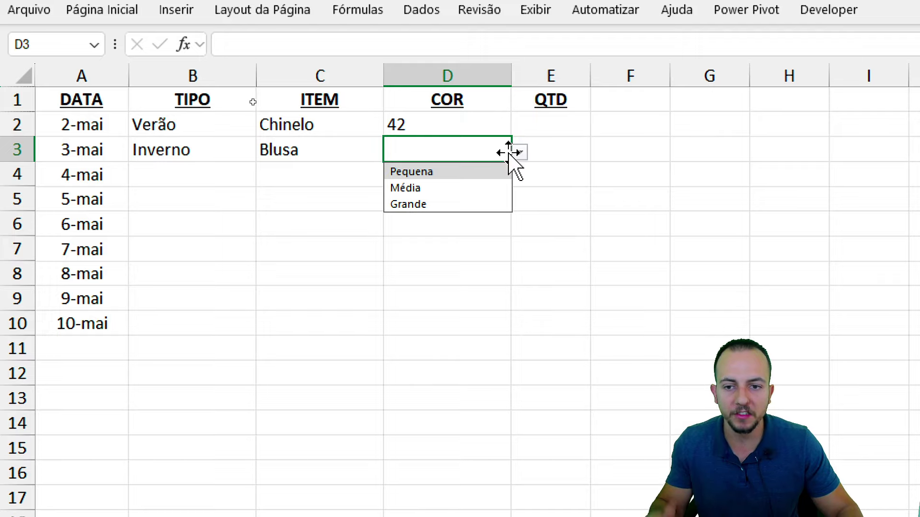
pyautogui.click(459, 200)
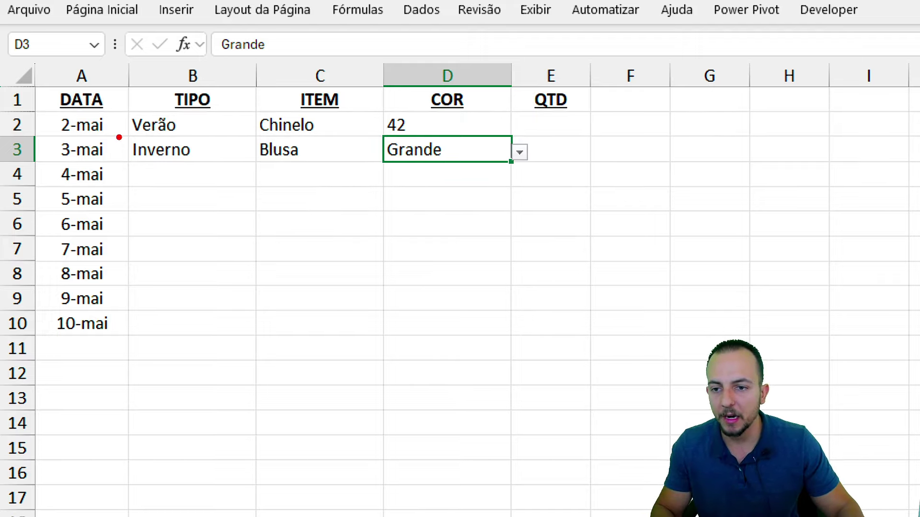
# Draw pen annotations over the table's rows and drop-down values.
pyautogui.moveTo(119, 138); pyautogui.dragTo(219, 167)
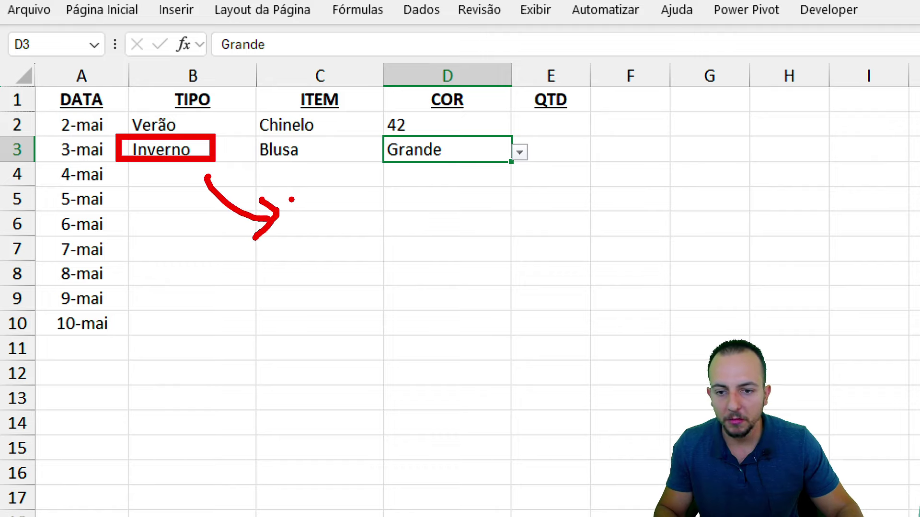
pyautogui.moveTo(289, 199); pyautogui.dragTo(345, 252)
pyautogui.moveTo(288, 271); pyautogui.dragTo(351, 307)
pyautogui.moveTo(278, 324); pyautogui.dragTo(329, 362)
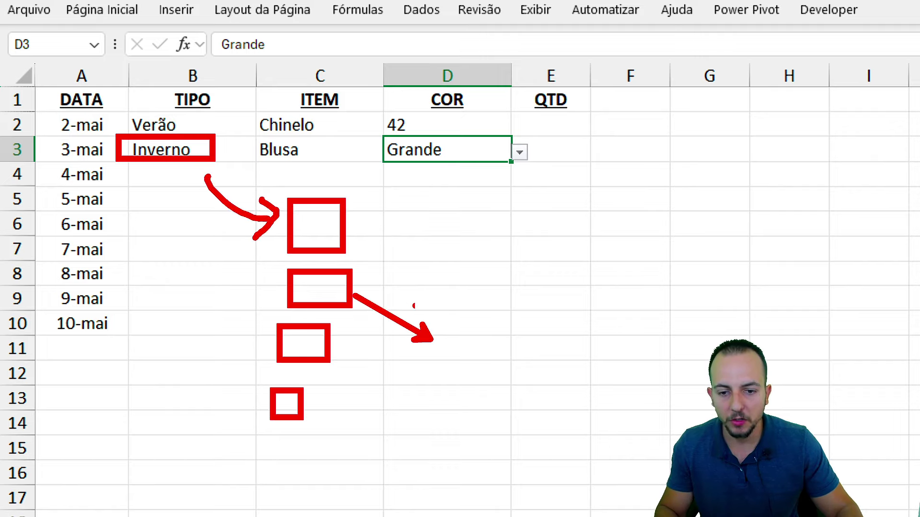
pyautogui.moveTo(446, 270); pyautogui.dragTo(531, 301)
pyautogui.moveTo(440, 321); pyautogui.dragTo(519, 355)
pyautogui.moveTo(422, 385); pyautogui.dragTo(503, 407)
pyautogui.moveTo(426, 432); pyautogui.dragTo(480, 456)
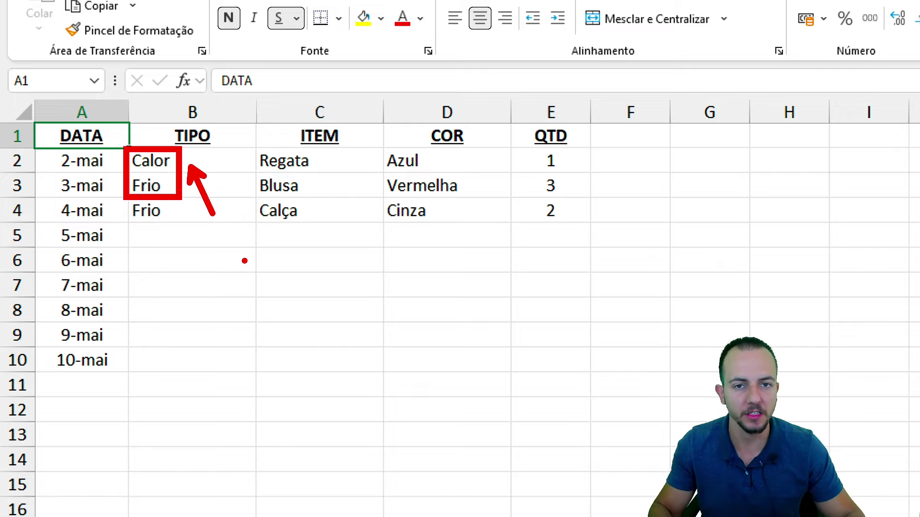
# Enter the heading TIPO in I1, with Verão and Frio in I2 and I3.
pyautogui.hscroll(4, 804, 262)
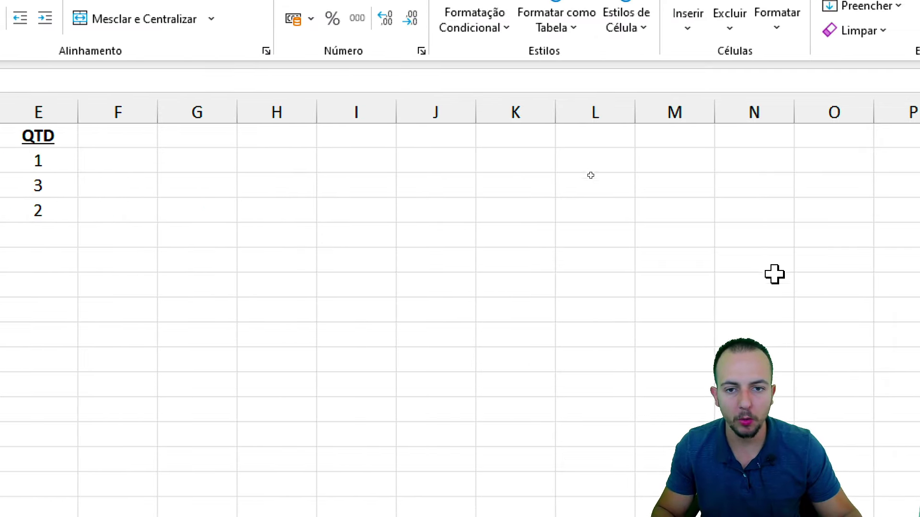
pyautogui.click(352, 111)
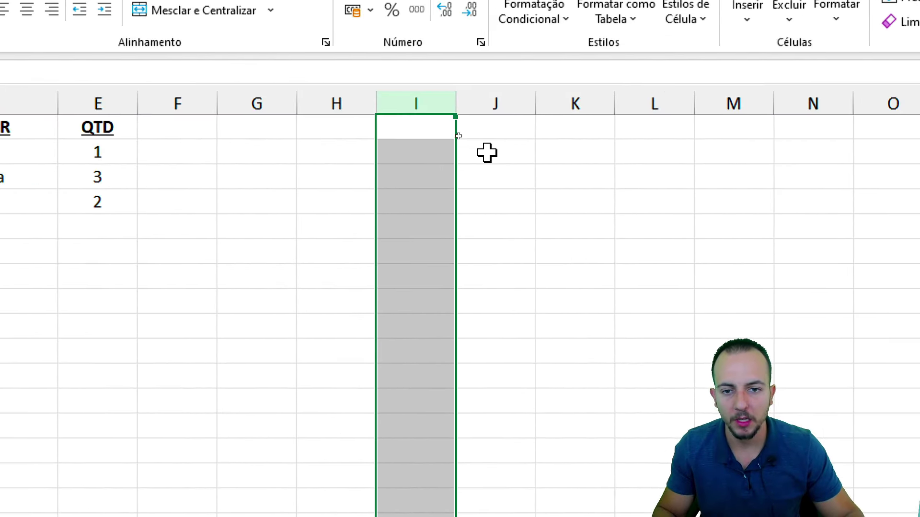
pyautogui.click(474, 124)
pyautogui.write('TIPO')
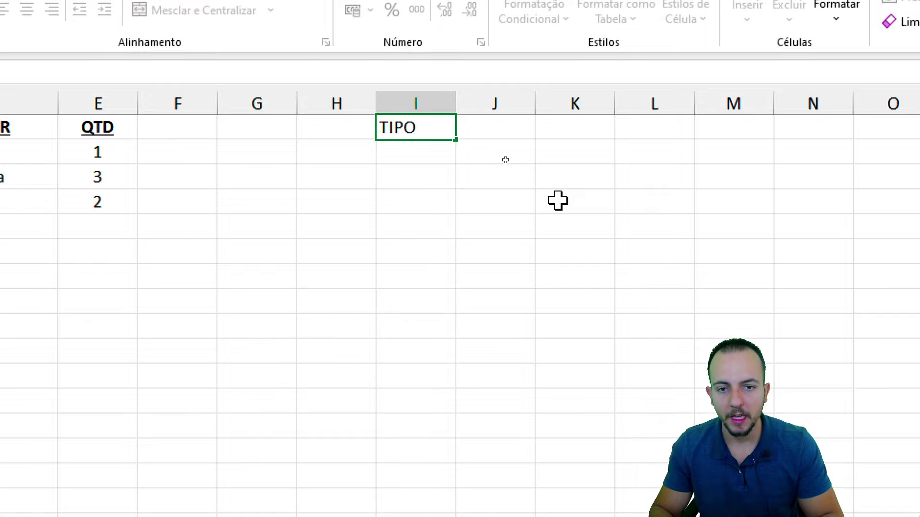
pyautogui.press('Return')
pyautogui.write('Verã')
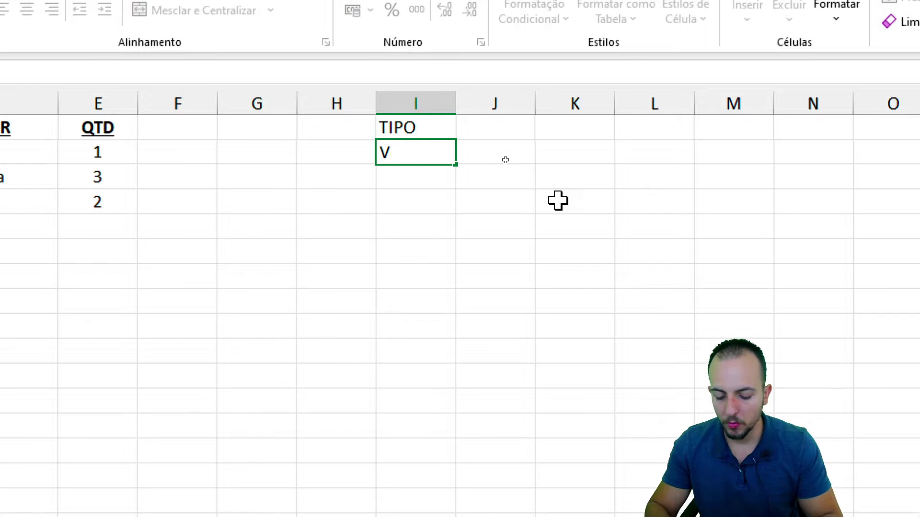
pyautogui.write('o')
pyautogui.press('Return')
pyautogui.write('Frio')
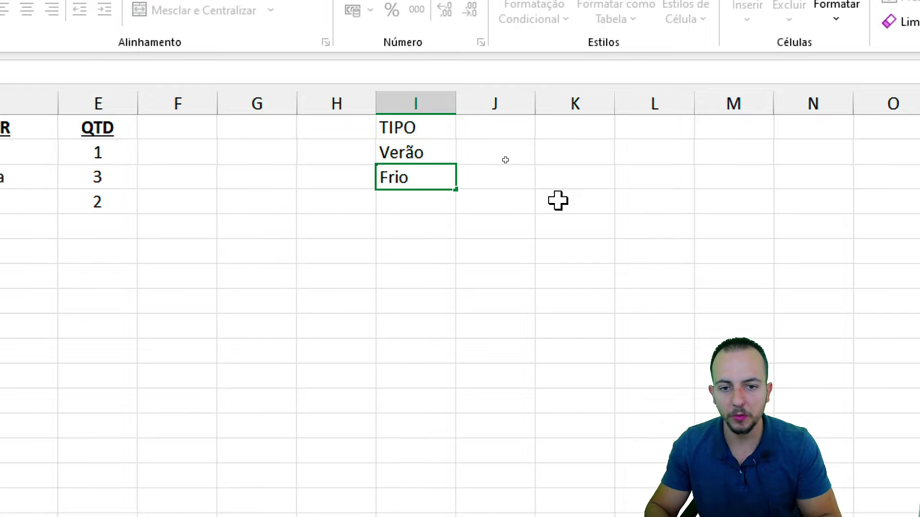
pyautogui.press('Return')
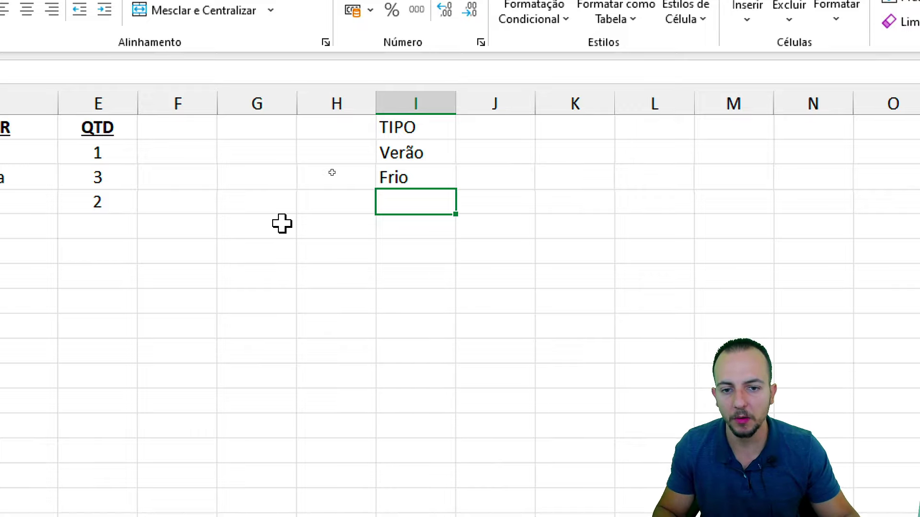
# Clear the table body and give B2:B10 a list validation sourced from $I$2:$I$3.
pyautogui.moveTo(187, 153); pyautogui.dragTo(572, 339)
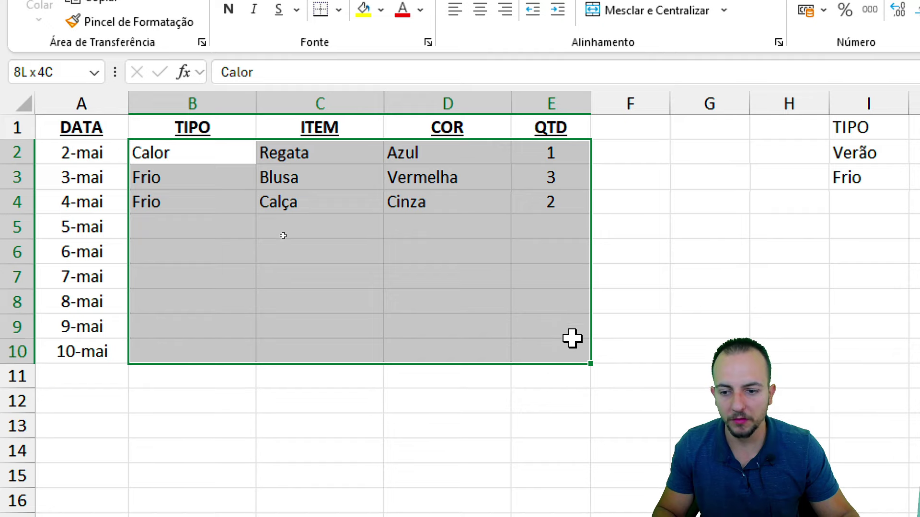
pyautogui.press('Delete')
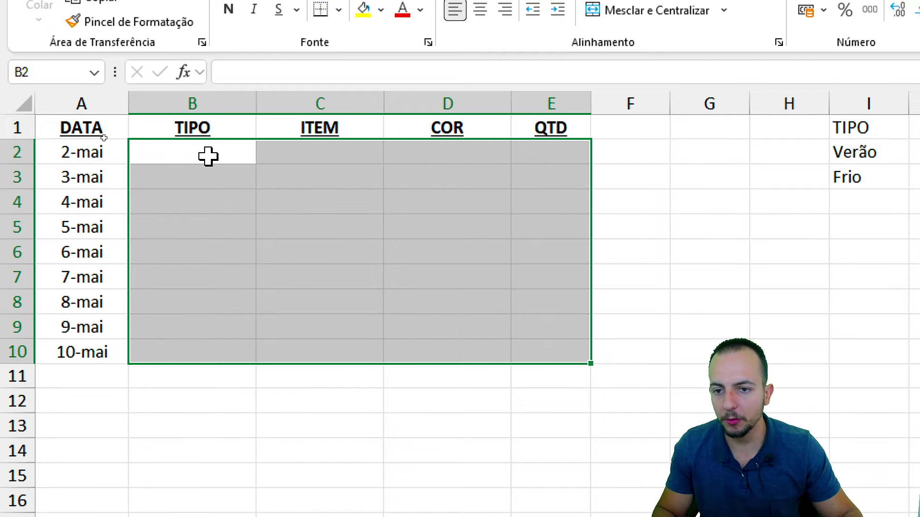
pyautogui.moveTo(208, 156); pyautogui.dragTo(208, 352)
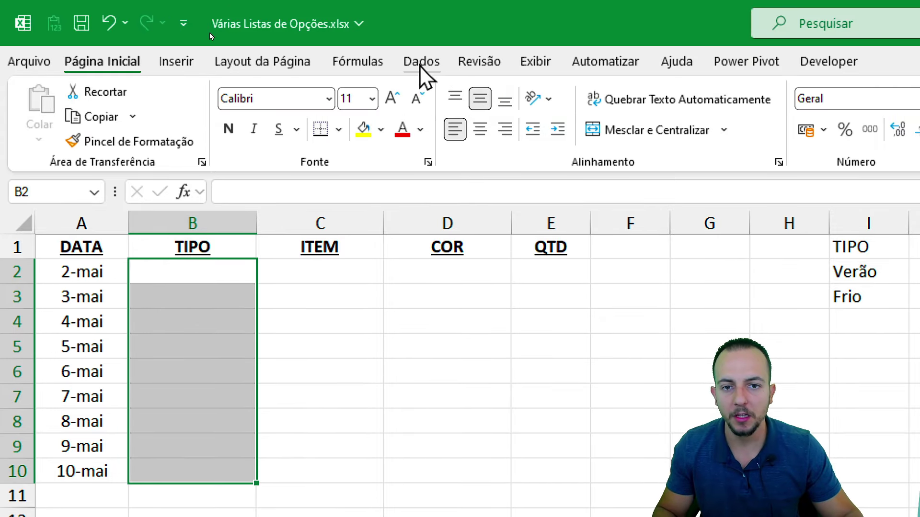
pyautogui.click(423, 68)
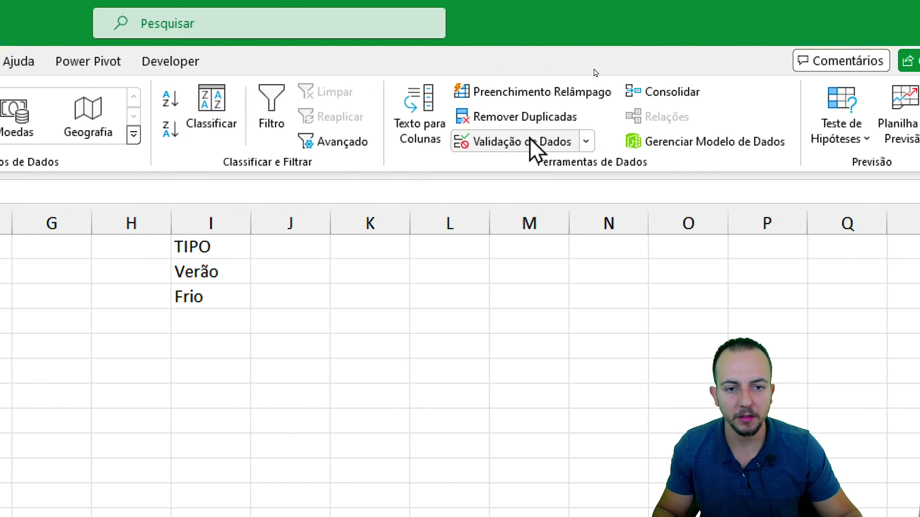
pyautogui.click(689, 142)
pyautogui.click(330, 302)
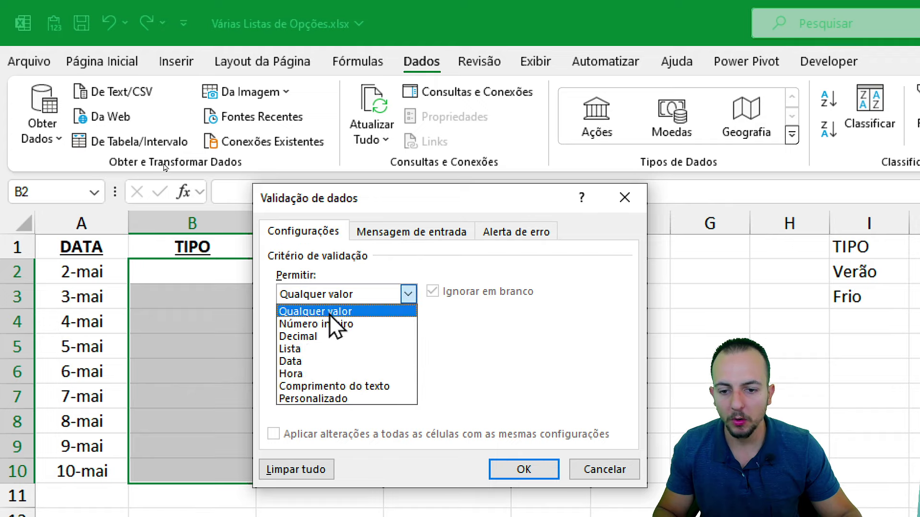
pyautogui.click(355, 346)
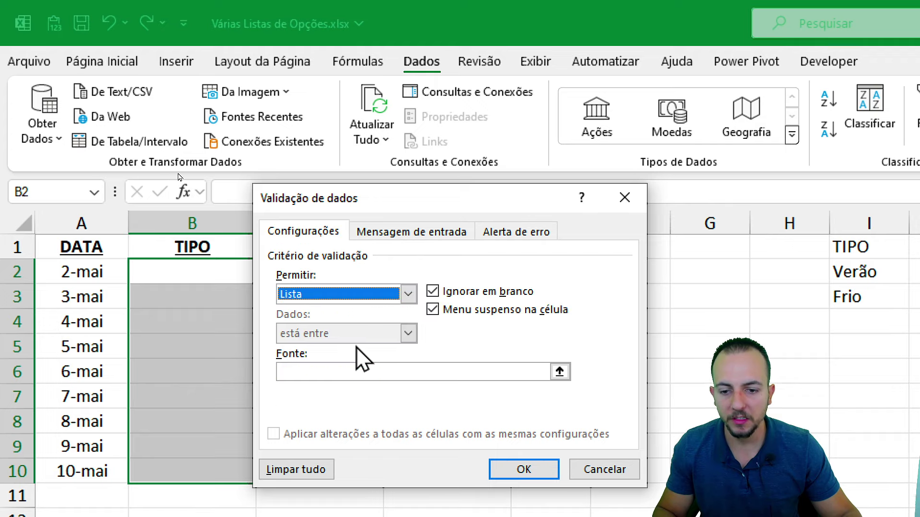
pyautogui.click(560, 371)
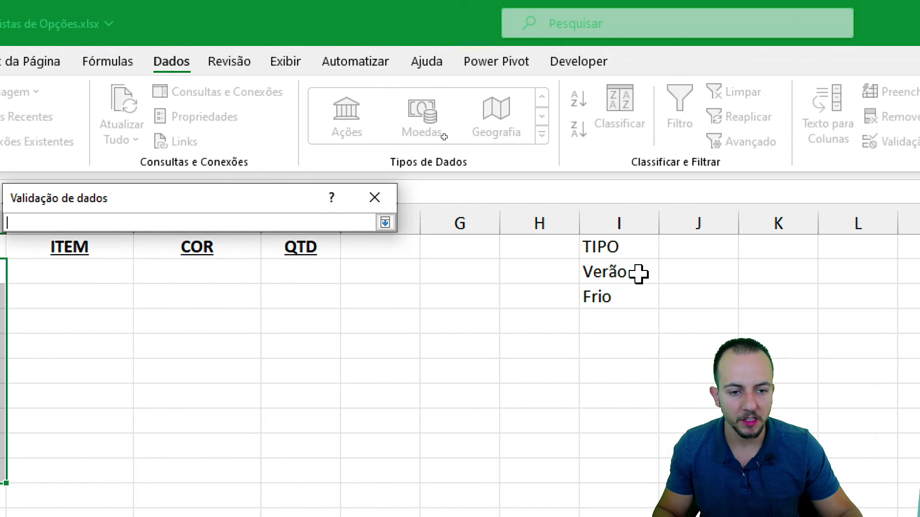
pyautogui.moveTo(640, 273); pyautogui.dragTo(642, 296)
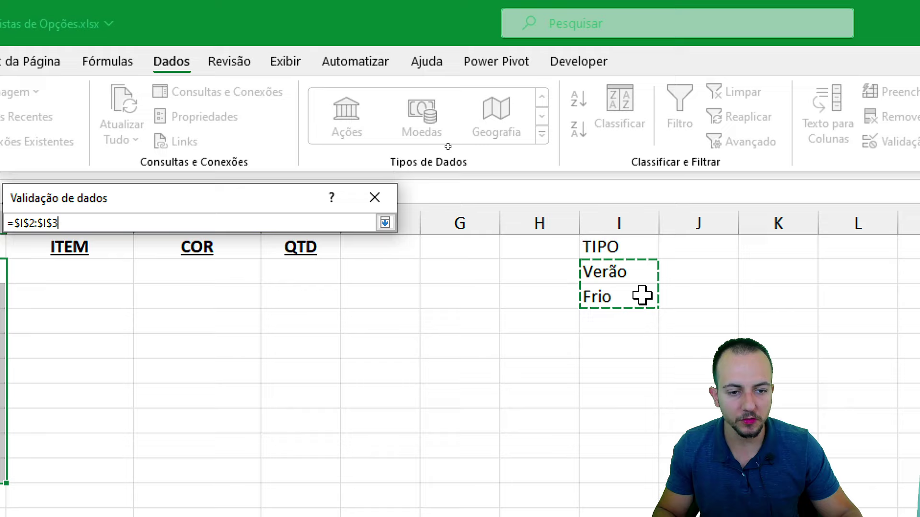
pyautogui.click(385, 223)
pyautogui.click(270, 464)
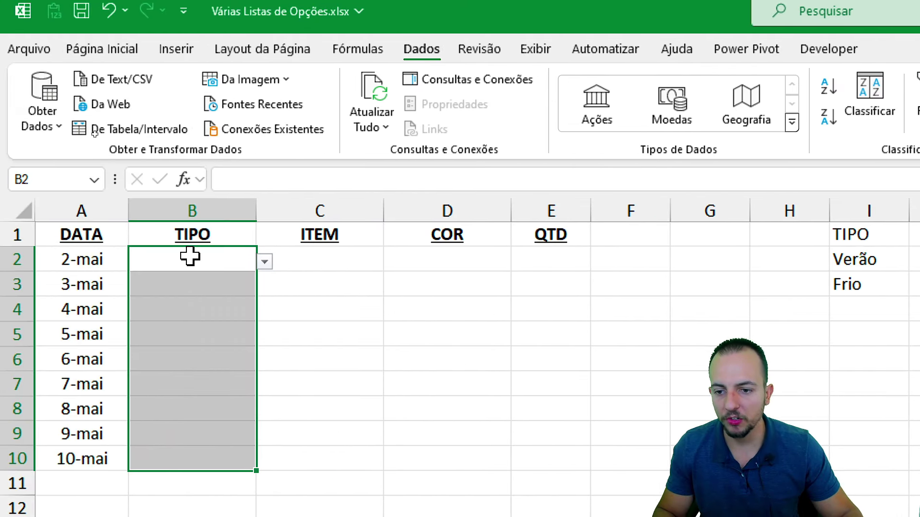
# Pick Verão, Frio and Frio for B2, B3 and B4 from the new drop-downs.
pyautogui.click(190, 257)
pyautogui.click(264, 262)
pyautogui.click(206, 281)
pyautogui.click(230, 285)
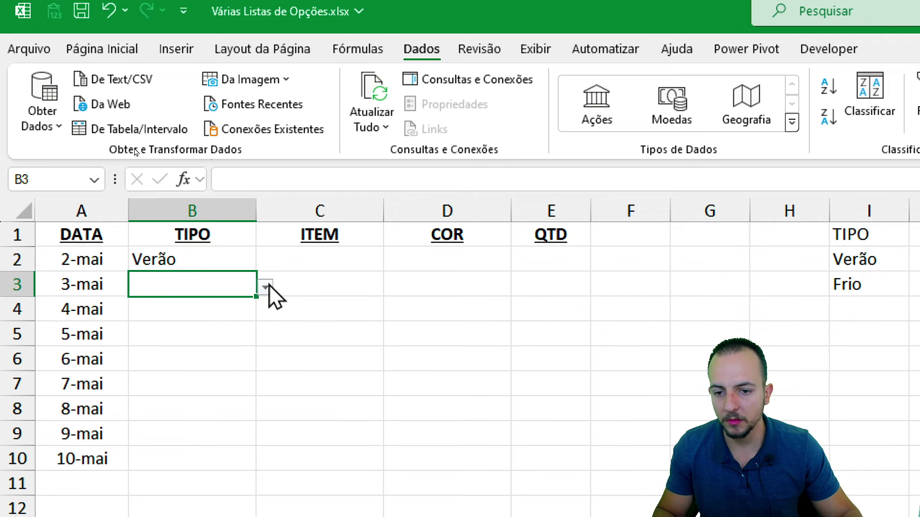
pyautogui.click(265, 287)
pyautogui.click(181, 324)
pyautogui.click(253, 308)
pyautogui.click(265, 313)
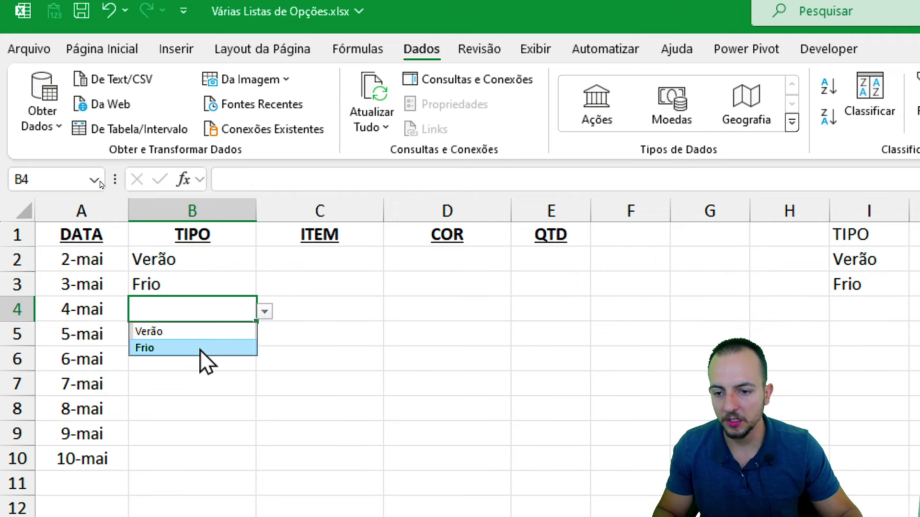
pyautogui.click(200, 349)
pyautogui.moveTo(218, 269); pyautogui.dragTo(203, 309)
pyautogui.click(287, 264)
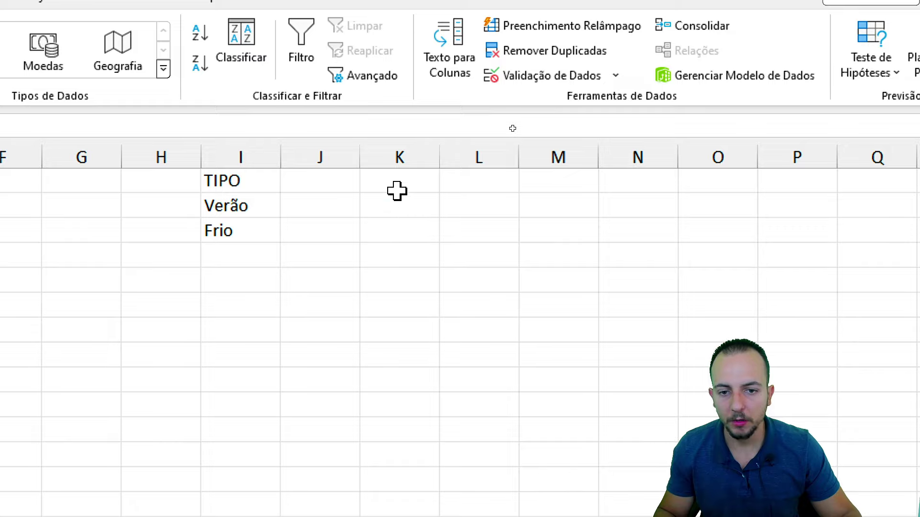
# Type Verão as the column K heading, with Regata, Camisa, Camiseta and Chinelo below.
pyautogui.click(258, 205)
pyautogui.click(405, 186)
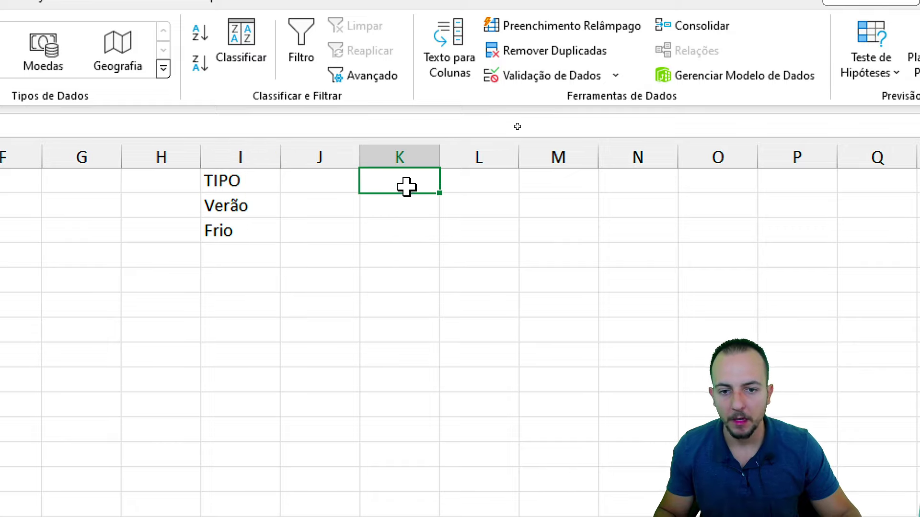
pyautogui.write('Verão')
pyautogui.press('Return')
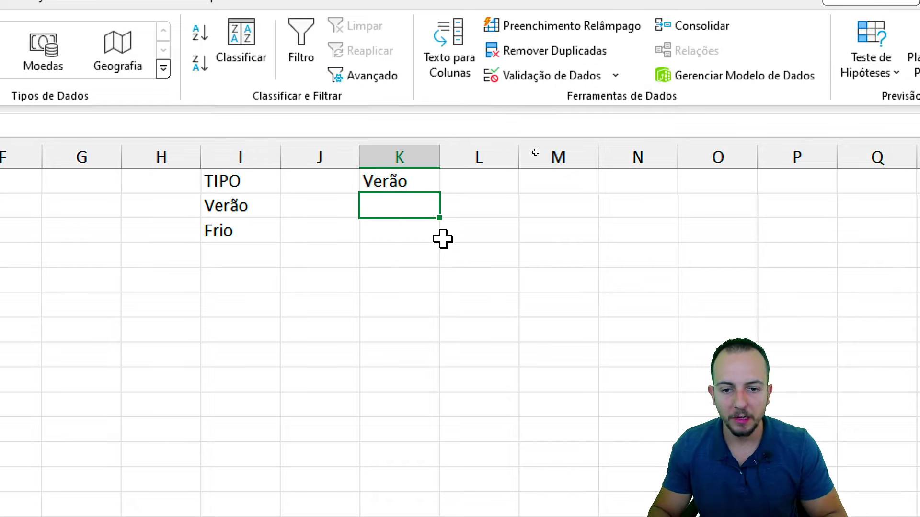
pyautogui.write('Regata')
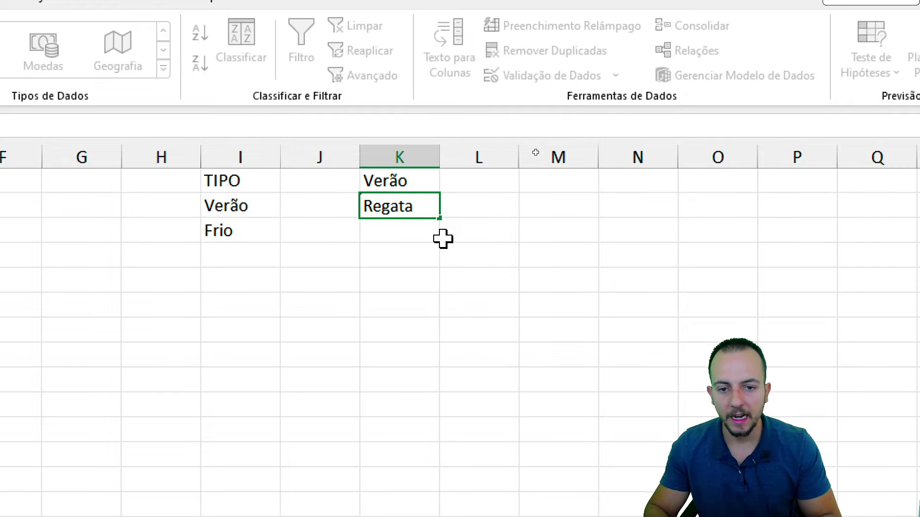
pyautogui.press('Return')
pyautogui.write('Camisa')
pyautogui.press('Return')
pyautogui.write('Camis')
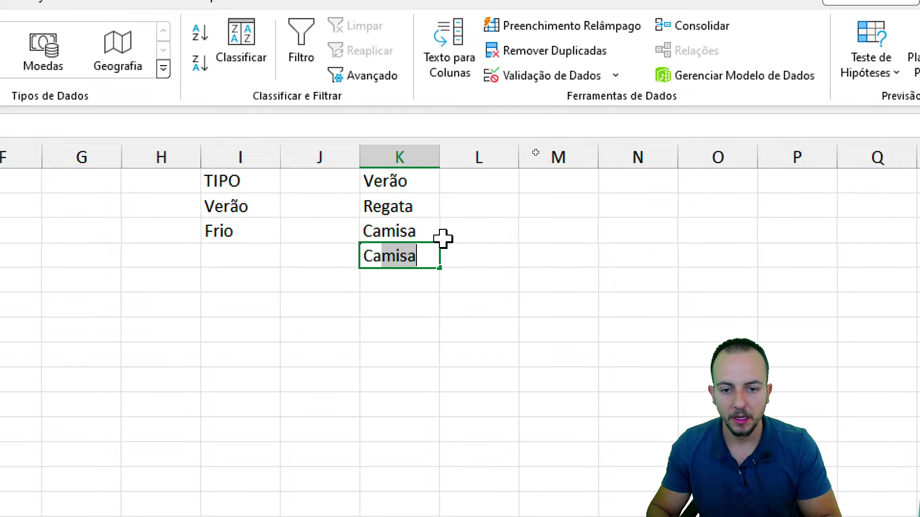
pyautogui.write('eta')
pyautogui.press('Return')
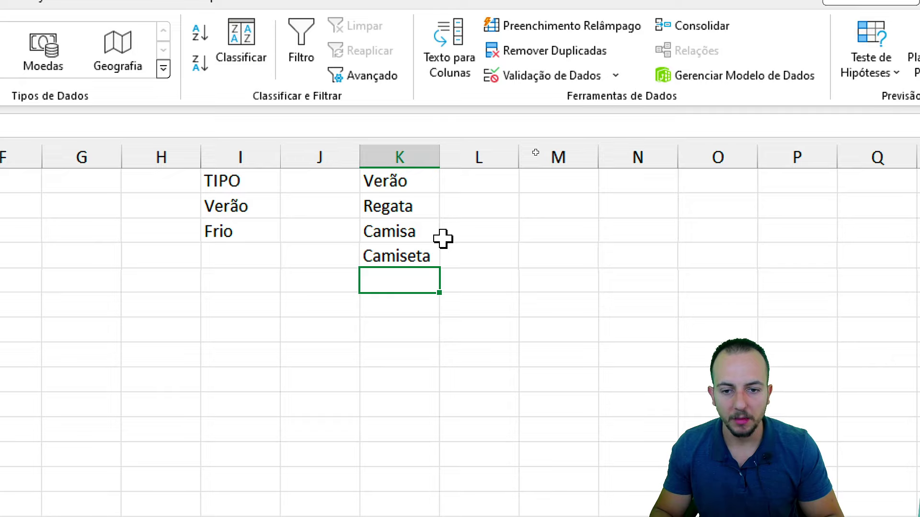
pyautogui.write('Chinel')
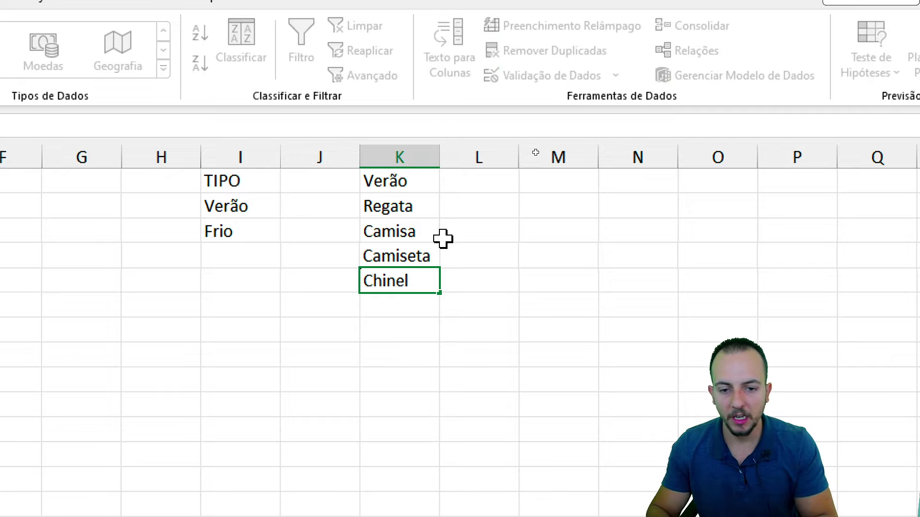
pyautogui.write('o')
pyautogui.press('Return')
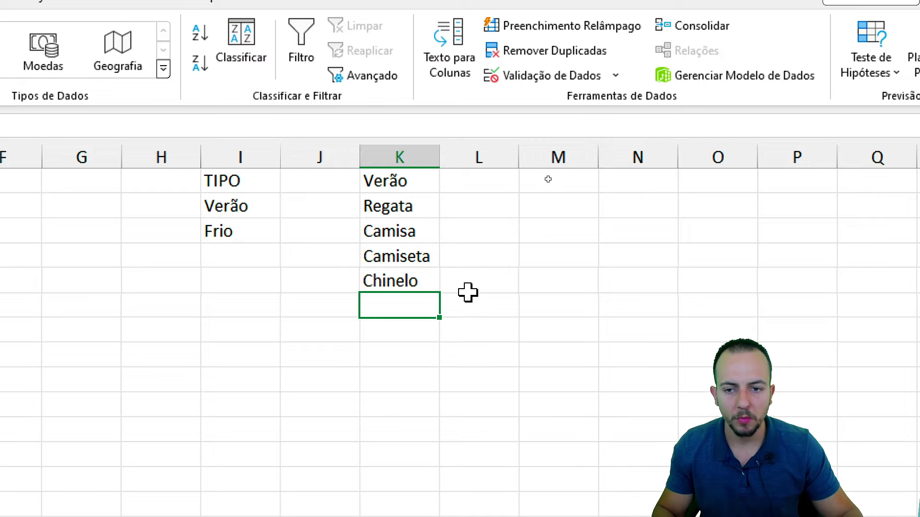
# Fill K1:K5 and cell I2 with gold, then select the items K2:K5.
pyautogui.moveTo(398, 181); pyautogui.dragTo(393, 280)
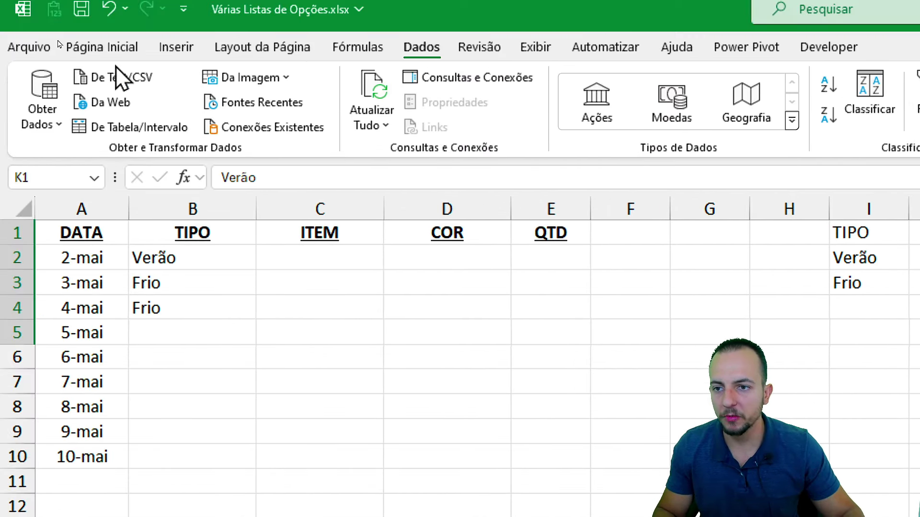
pyautogui.click(102, 48)
pyautogui.click(381, 126)
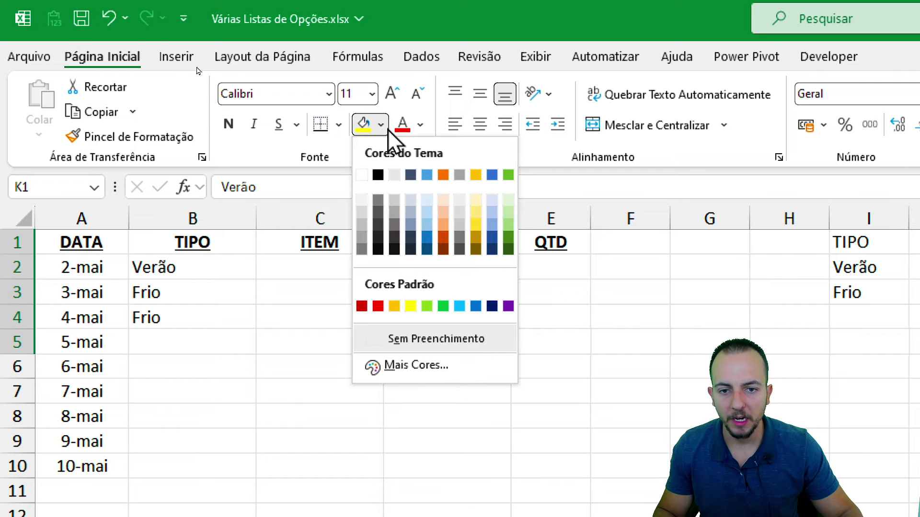
pyautogui.click(476, 175)
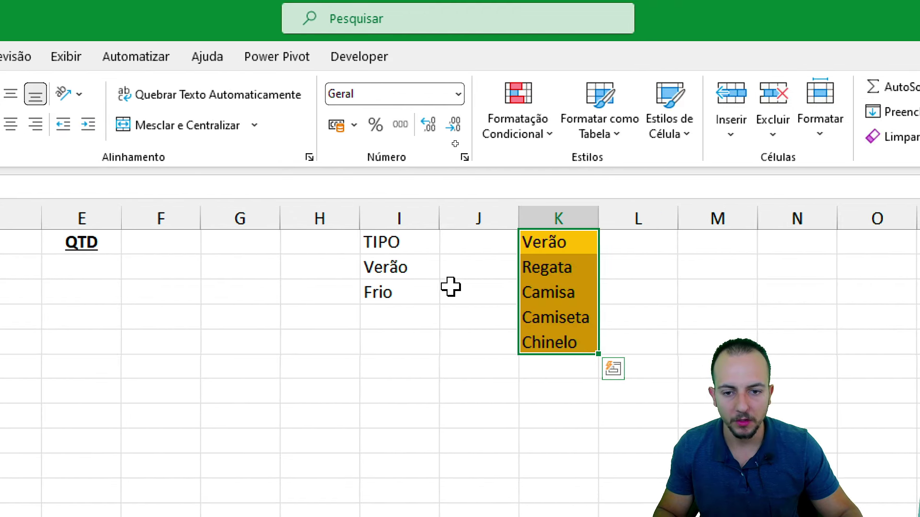
pyautogui.click(383, 263)
pyautogui.click(287, 125)
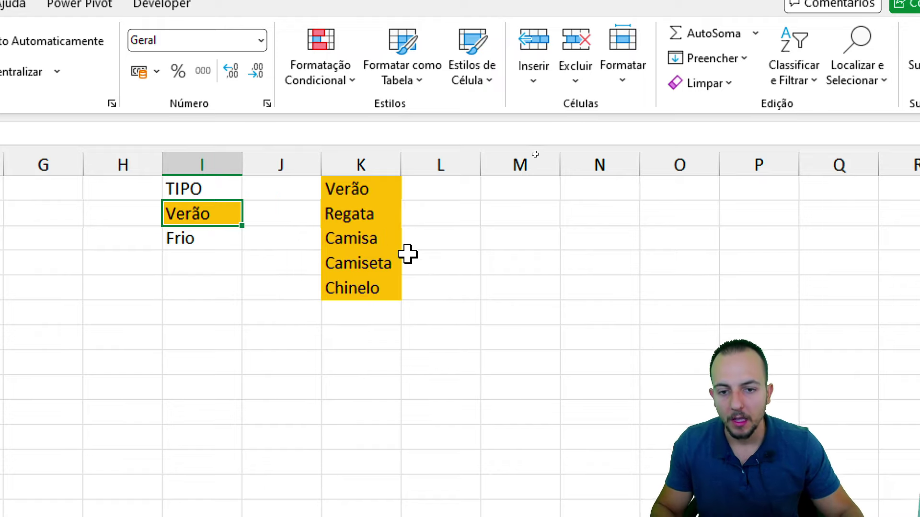
pyautogui.moveTo(363, 214); pyautogui.dragTo(369, 288)
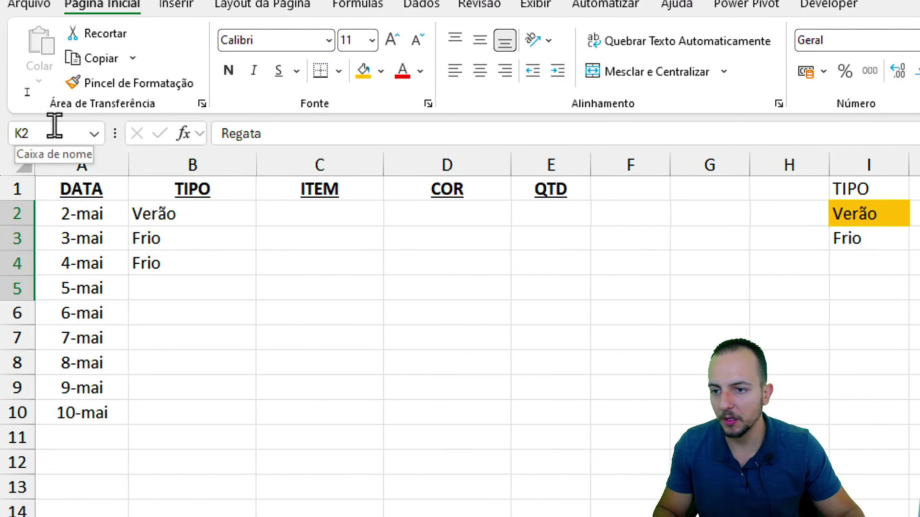
# Name the K2:K5 range Verão in the Name Box and select C2:C10.
pyautogui.click(55, 126)
pyautogui.write('Verão')
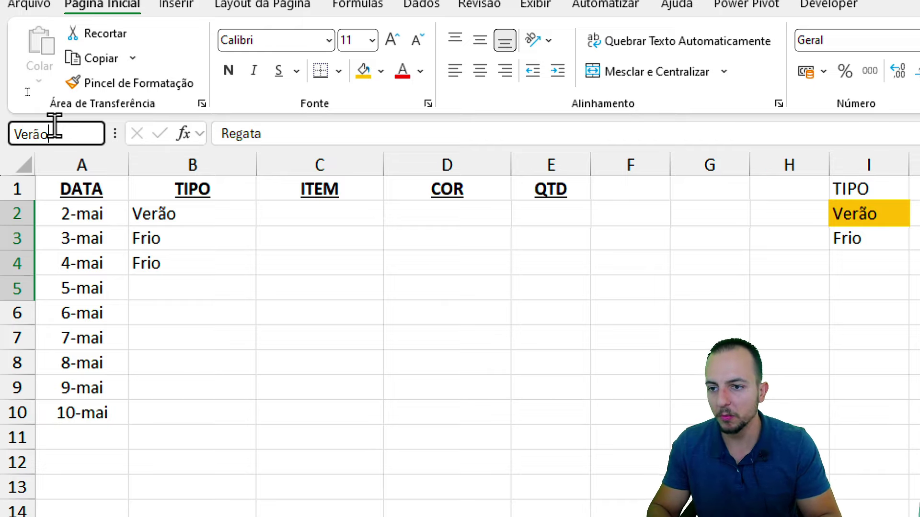
pyautogui.press('Return')
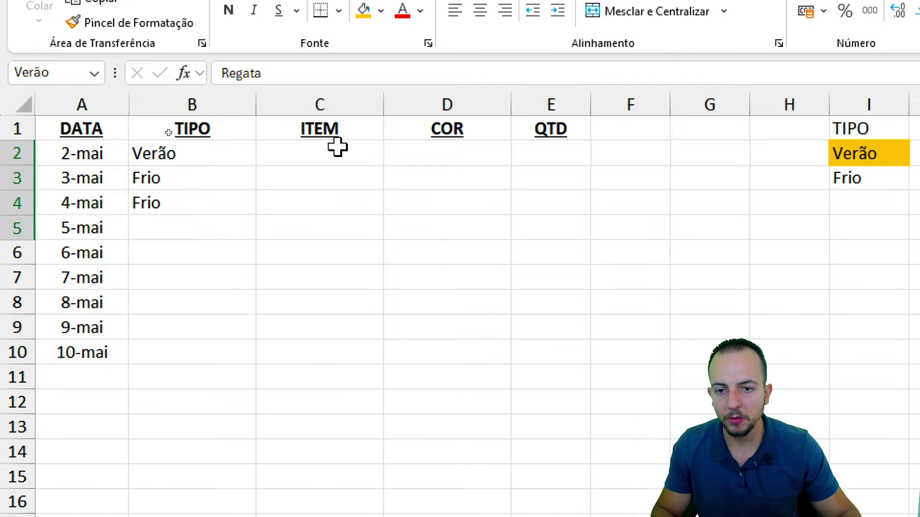
pyautogui.moveTo(338, 147); pyautogui.dragTo(309, 348)
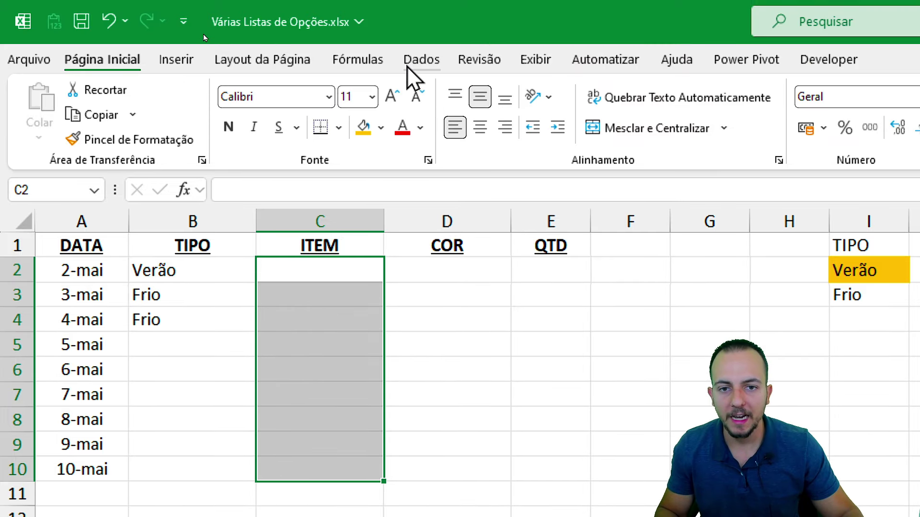
# Give C2:C10 a list validation with the source =INDIRETO(B2).
pyautogui.click(417, 59)
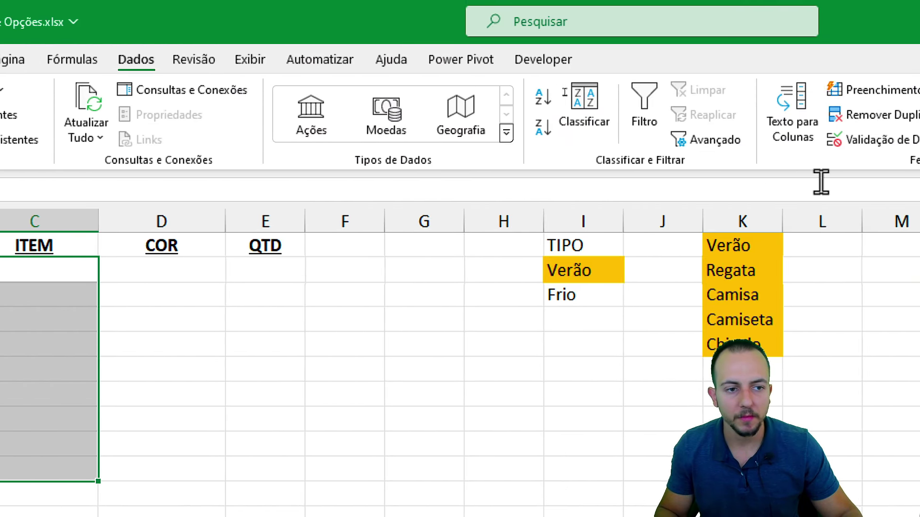
pyautogui.click(863, 140)
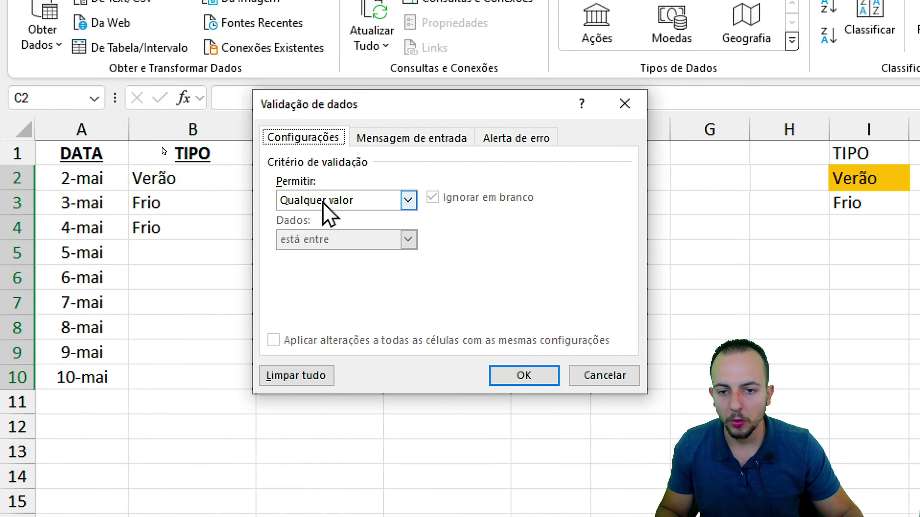
pyautogui.click(330, 294)
pyautogui.click(338, 344)
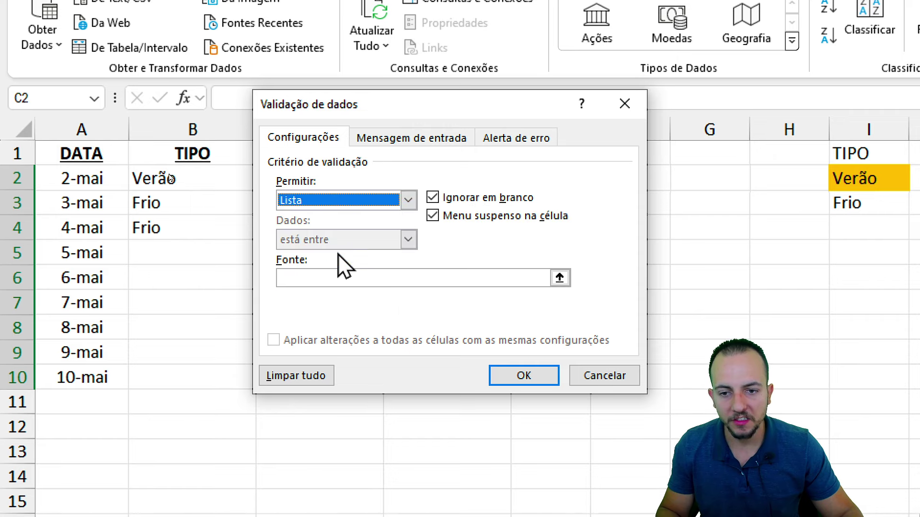
pyautogui.moveTo(376, 121); pyautogui.dragTo(422, 224)
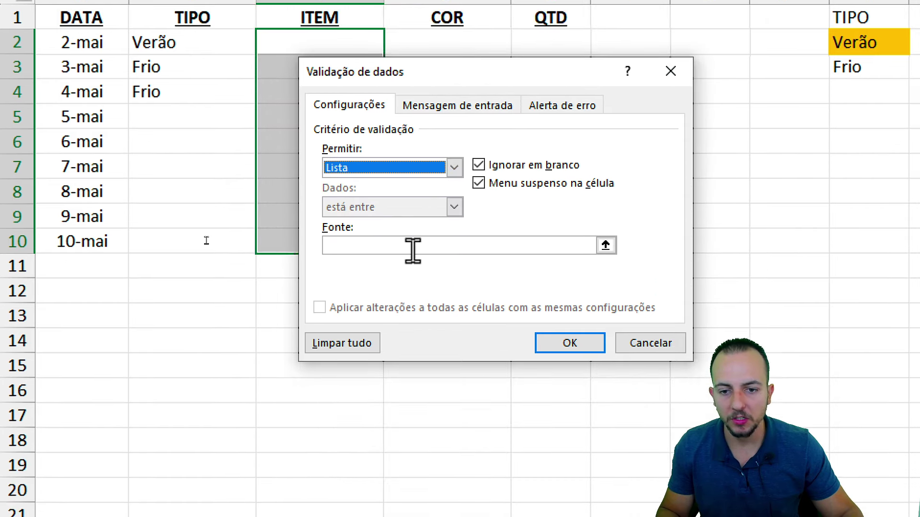
pyautogui.click(413, 250)
pyautogui.write('=indire')
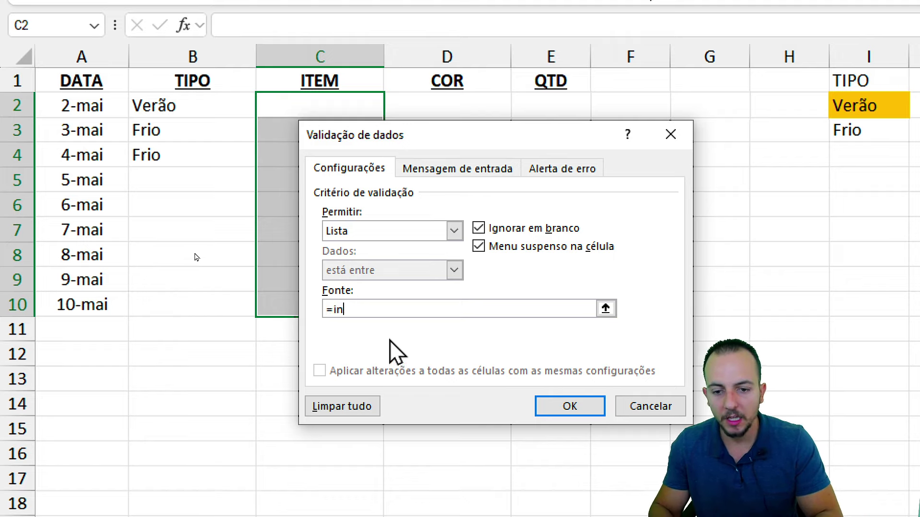
pyautogui.write('to(b')
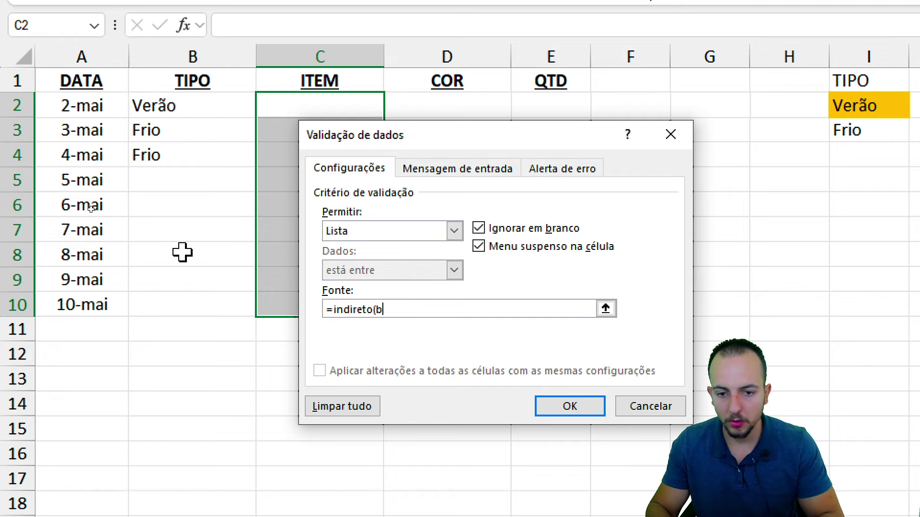
pyautogui.write('2')
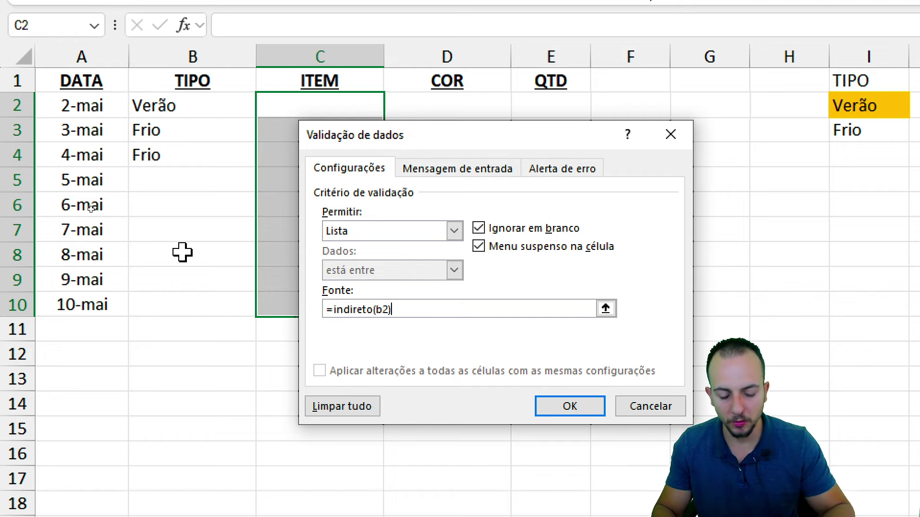
pyautogui.press('Return')
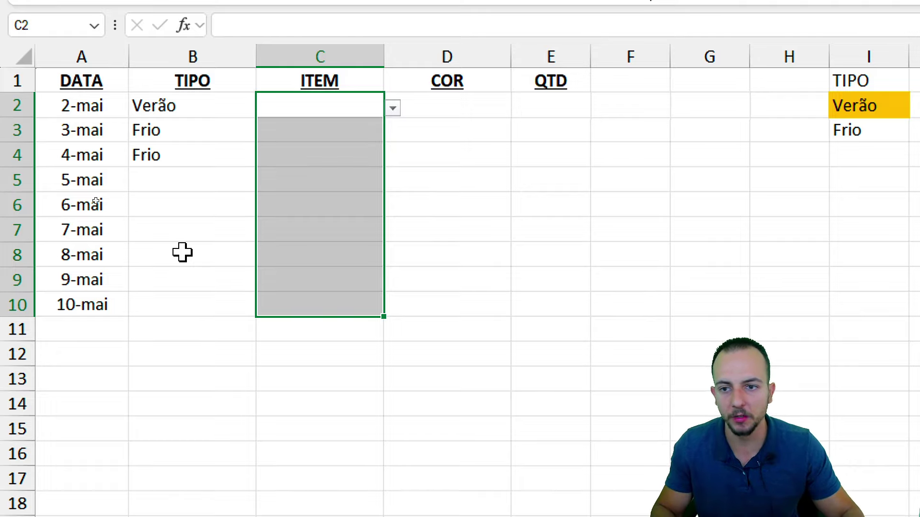
# Choose Camiseta for C2 from the Verão-dependent item drop-down.
pyautogui.click(199, 106)
pyautogui.click(316, 102)
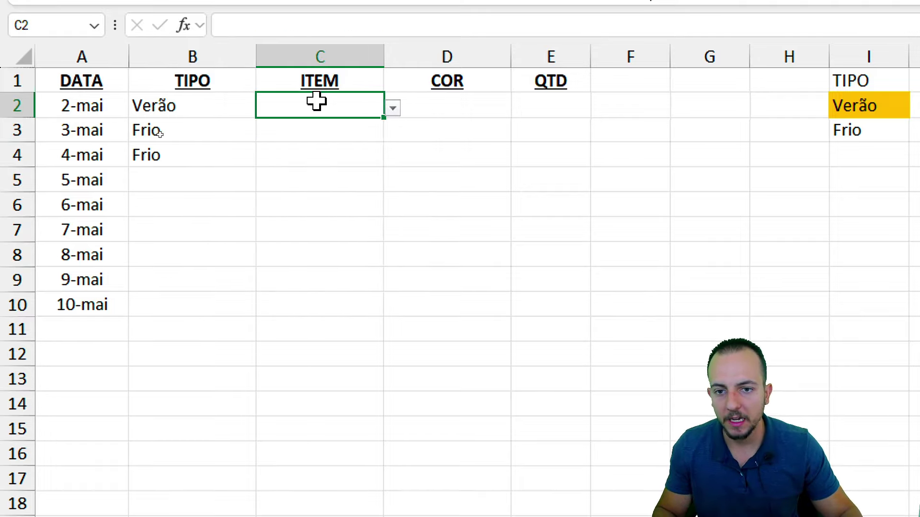
pyautogui.click(393, 108)
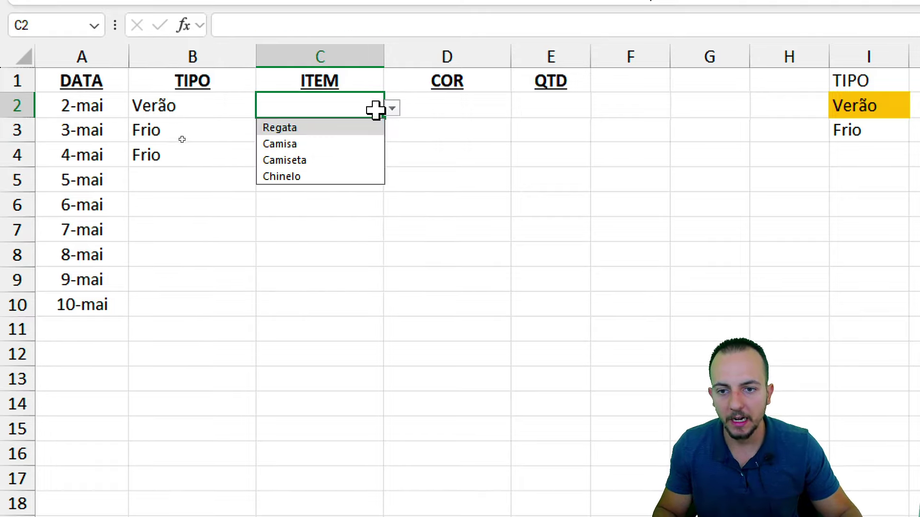
pyautogui.click(328, 160)
pyautogui.click(207, 97)
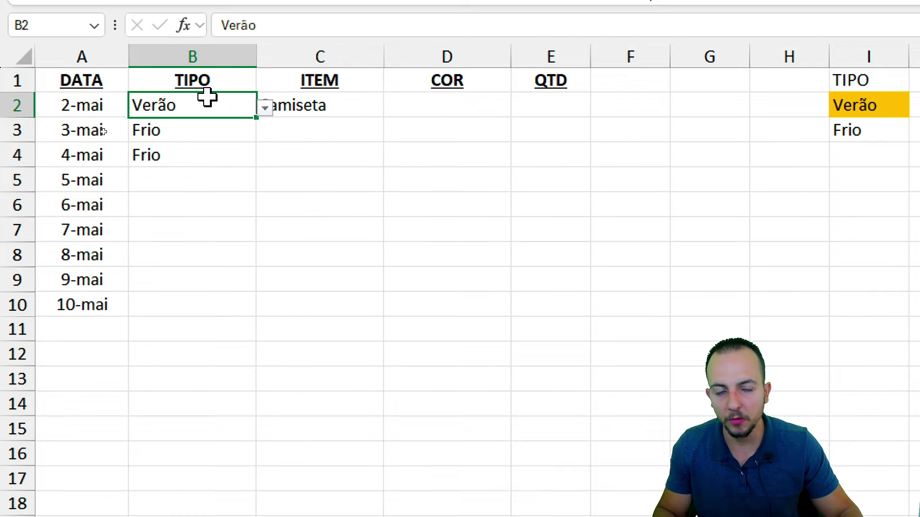
pyautogui.click(226, 133)
pyautogui.click(306, 139)
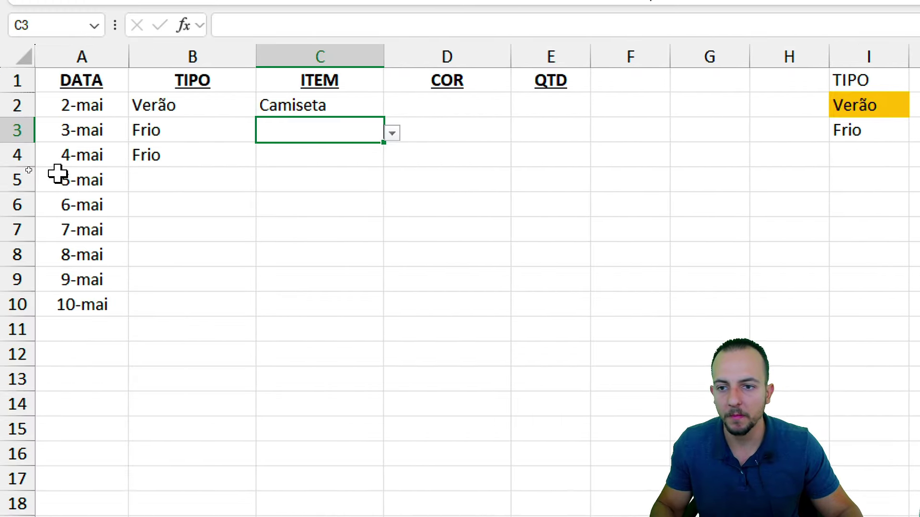
# Rename the Frio entry in I3 to Inverno.
pyautogui.click(205, 131)
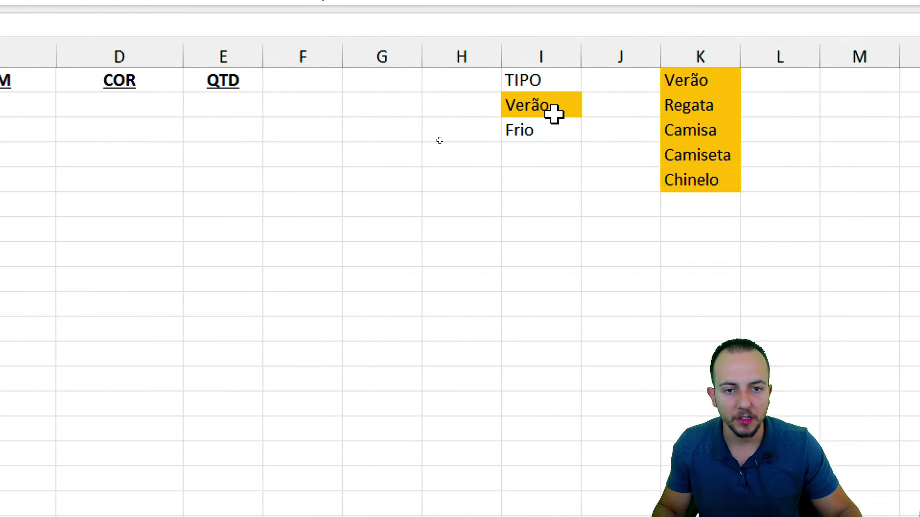
pyautogui.click(558, 132)
pyautogui.write('Invern')
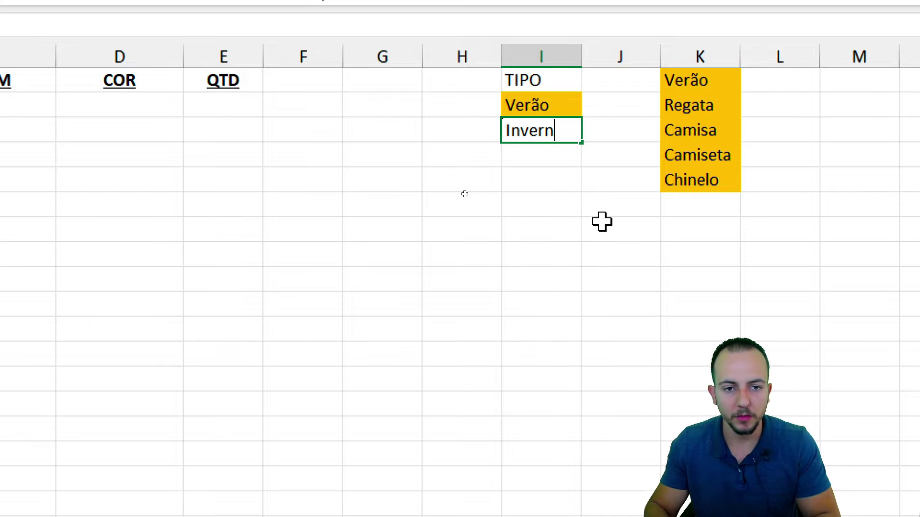
pyautogui.write('o')
pyautogui.press('Return')
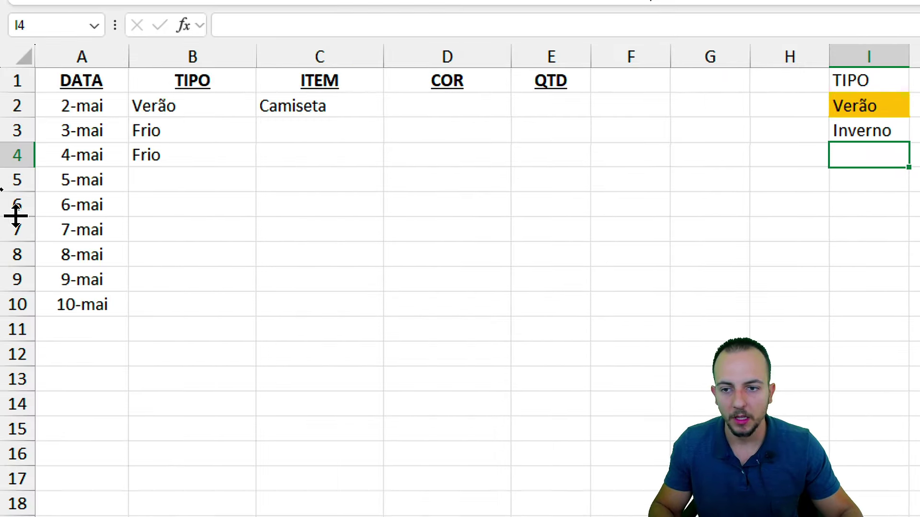
# Change B3 and B4 from Frio to Inverno using their TIPO drop-downs.
pyautogui.click(196, 127)
pyautogui.click(264, 131)
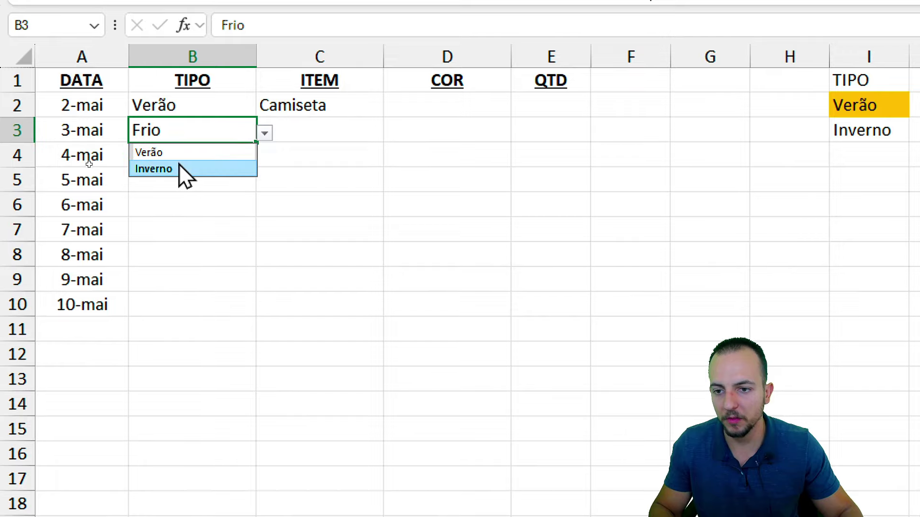
pyautogui.click(185, 170)
pyautogui.press('Down')
pyautogui.click(265, 157)
pyautogui.click(213, 193)
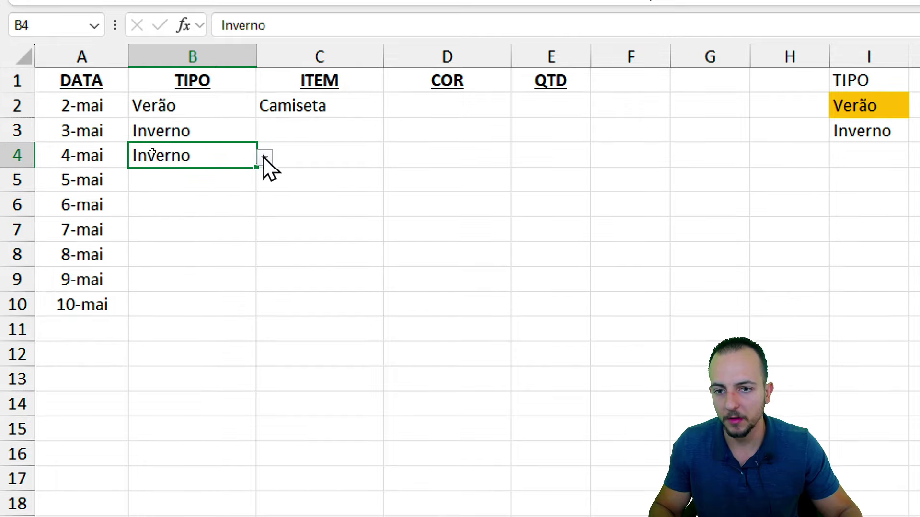
# Check that the C2 drop-down still offers the Verão items.
pyautogui.click(326, 114)
pyautogui.click(215, 109)
pyautogui.click(311, 105)
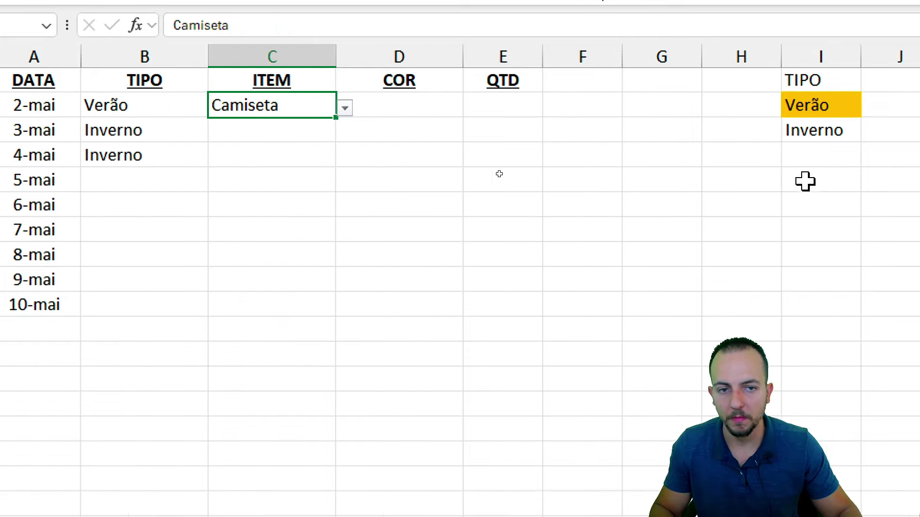
pyautogui.hscroll(5, 805, 180)
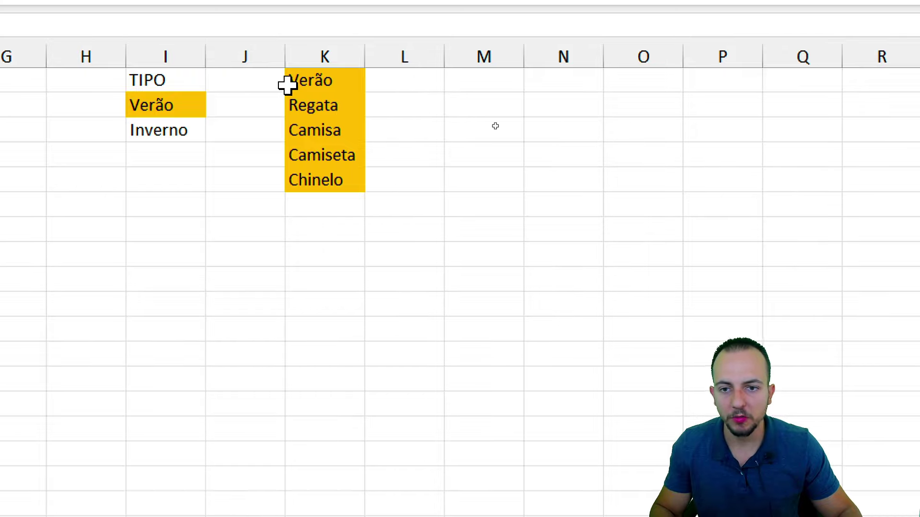
pyautogui.moveTo(287, 85); pyautogui.dragTo(326, 179)
pyautogui.hscroll(-5, 53, 165)
pyautogui.click(197, 110)
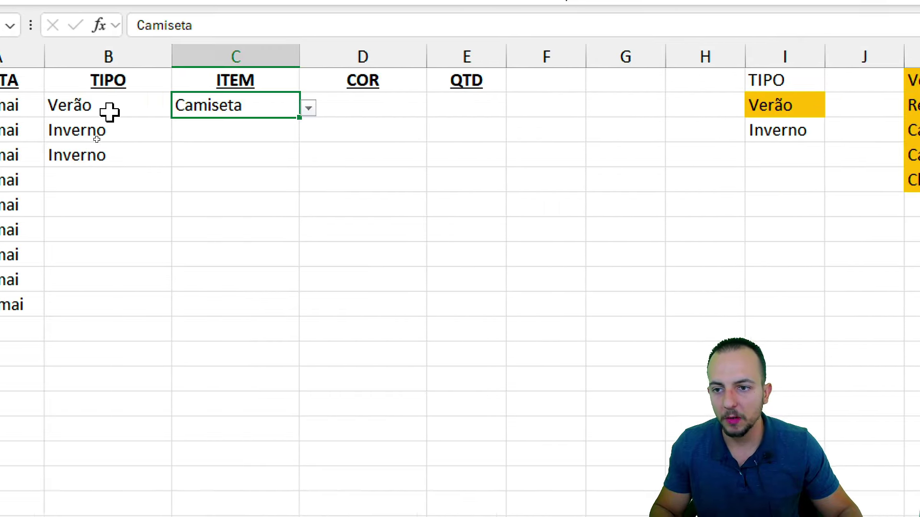
pyautogui.hscroll(-1, 191, 112)
pyautogui.click(312, 108)
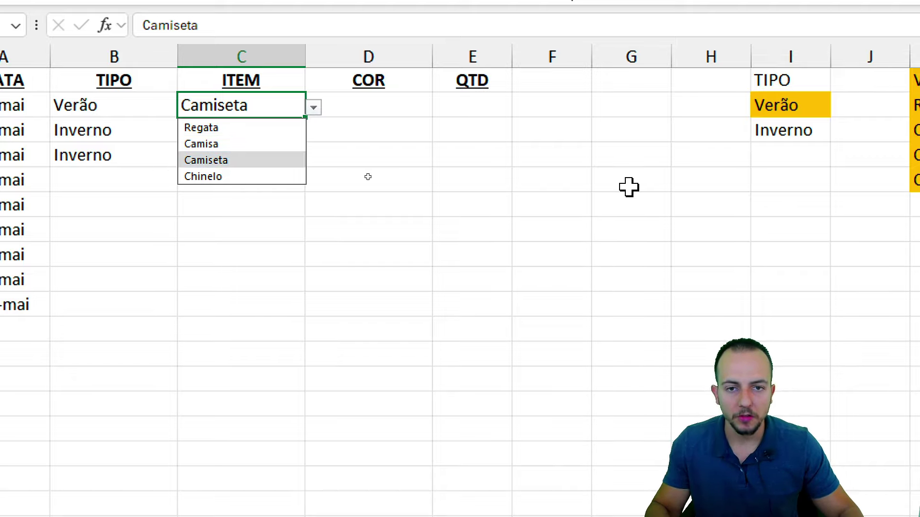
# Enter the headers Regata, Camisa, Camiseta and Chinelo side by side beside the Verão list.
pyautogui.click(805, 158)
pyautogui.click(435, 160)
pyautogui.click(324, 115)
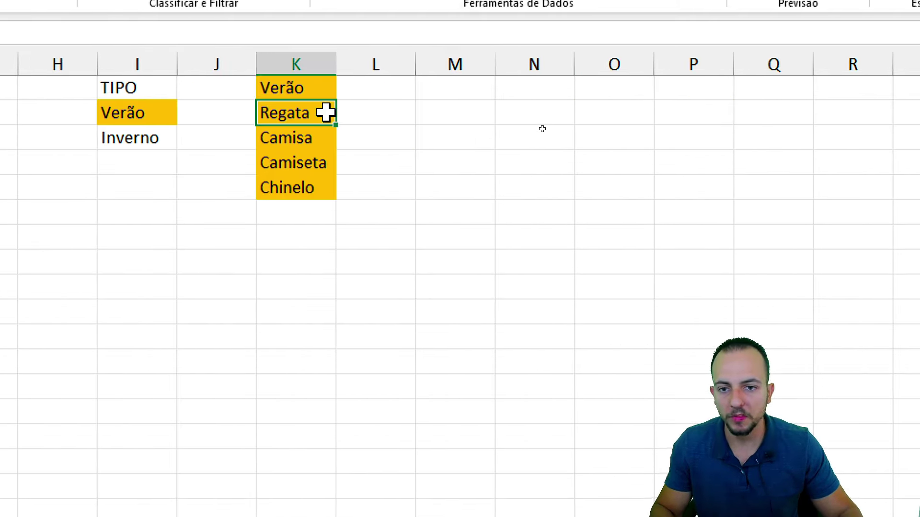
pyautogui.press('Up')
pyautogui.press('Right')
pyautogui.write('Regata')
pyautogui.press('Tab')
pyautogui.write('Cam')
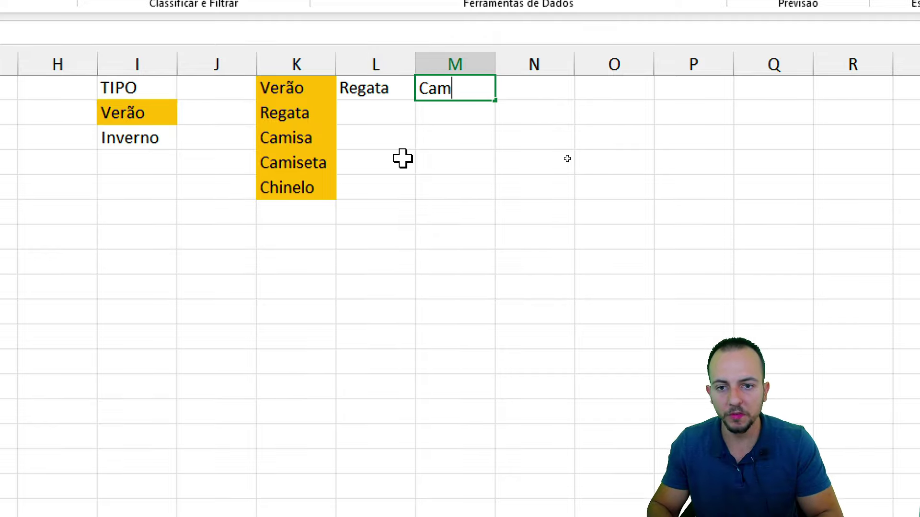
pyautogui.write('isa')
pyautogui.press('Tab')
pyautogui.write('Camiseta')
pyautogui.press('Tab')
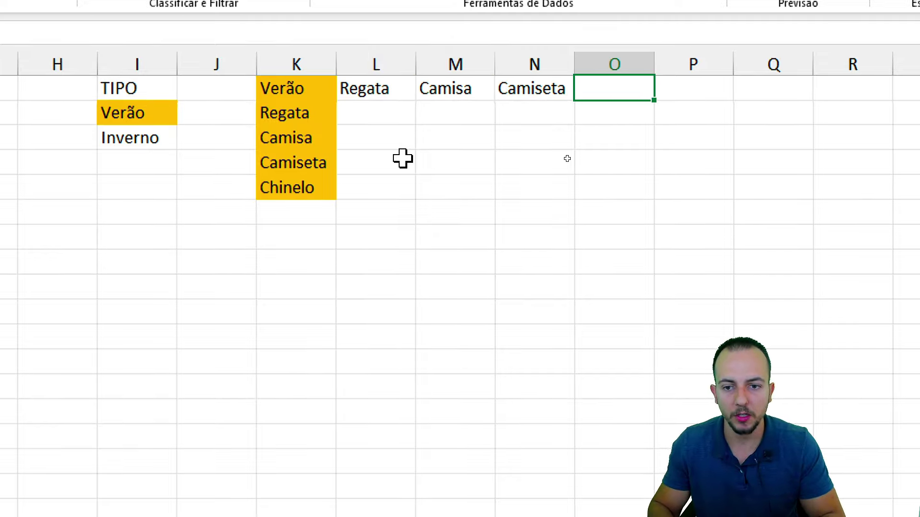
pyautogui.write('Chinelo')
pyautogui.press('Return')
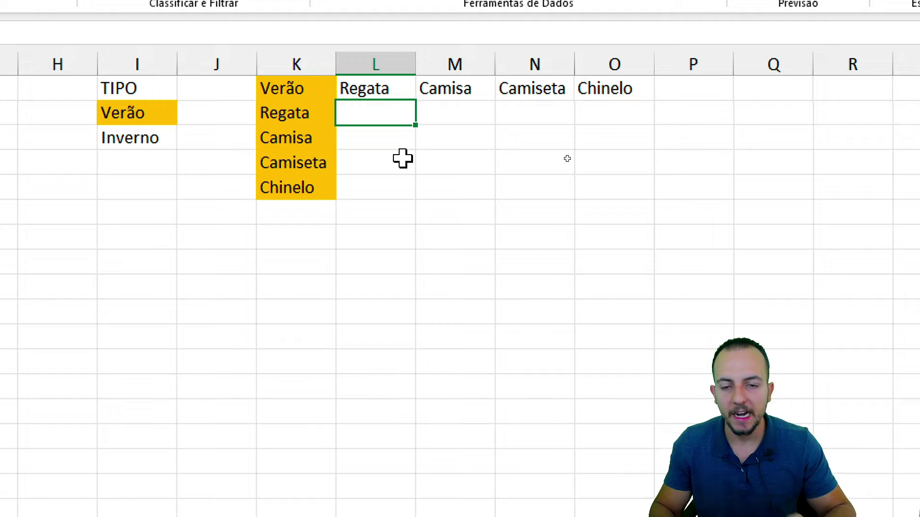
# List the colours Azul and Verde under Regata.
pyautogui.write('Azul')
pyautogui.press('Return')
pyautogui.write('V')
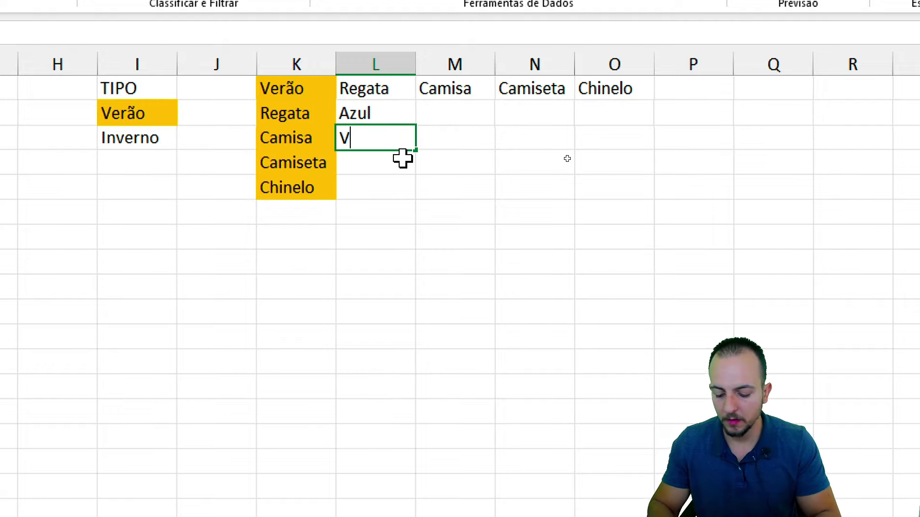
pyautogui.write('erde')
pyautogui.press('Return')
pyautogui.write('Cinza')
pyautogui.press('Return')
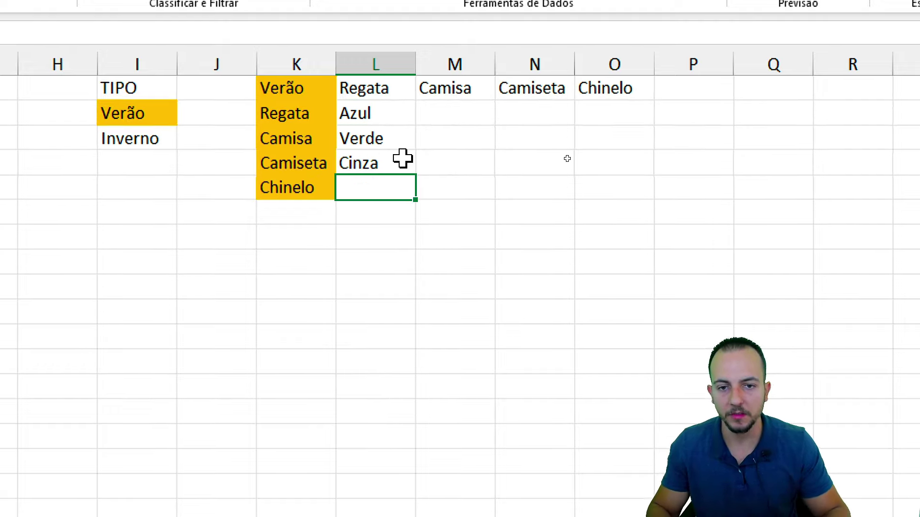
# List Azul, Amarelo, Verde, Preto, Branco and Rosa under Camisa, and Cinza under Camiseta.
pyautogui.click(454, 113)
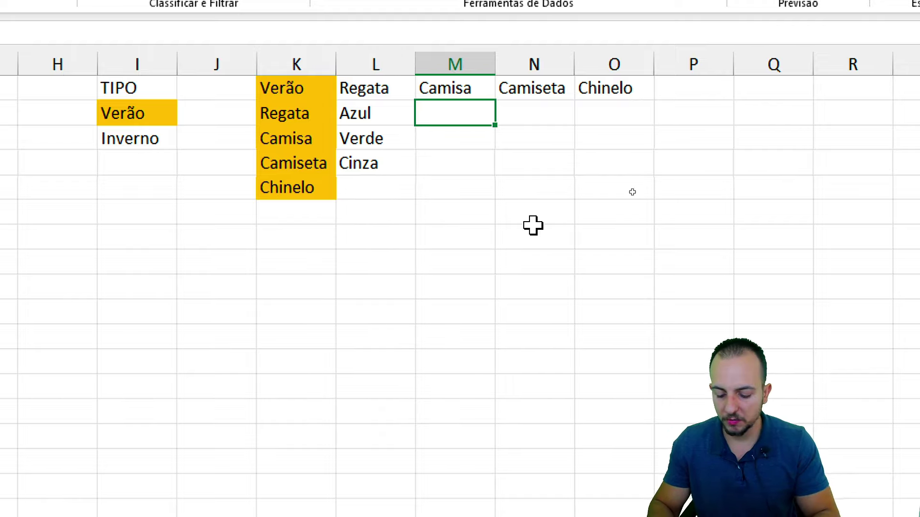
pyautogui.write('Azul')
pyautogui.press('Return')
pyautogui.write('A')
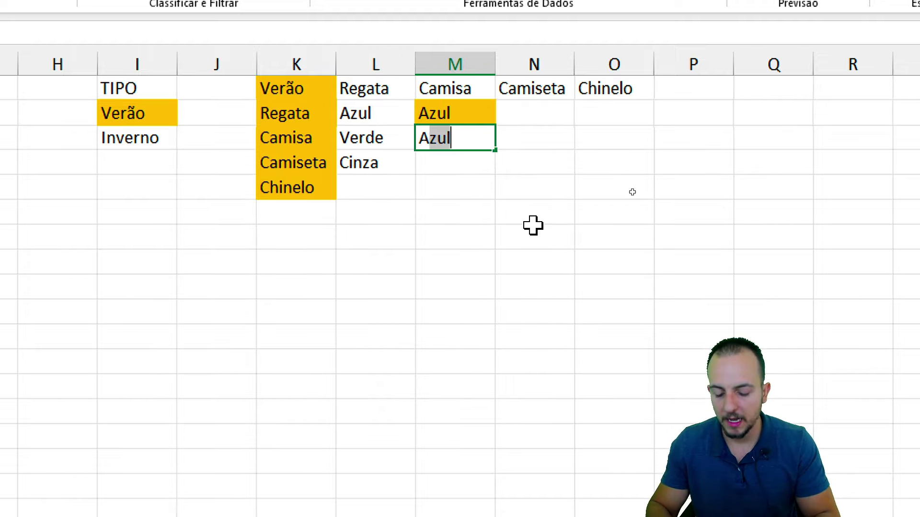
pyautogui.write('marelo')
pyautogui.press('Return')
pyautogui.write('Verd')
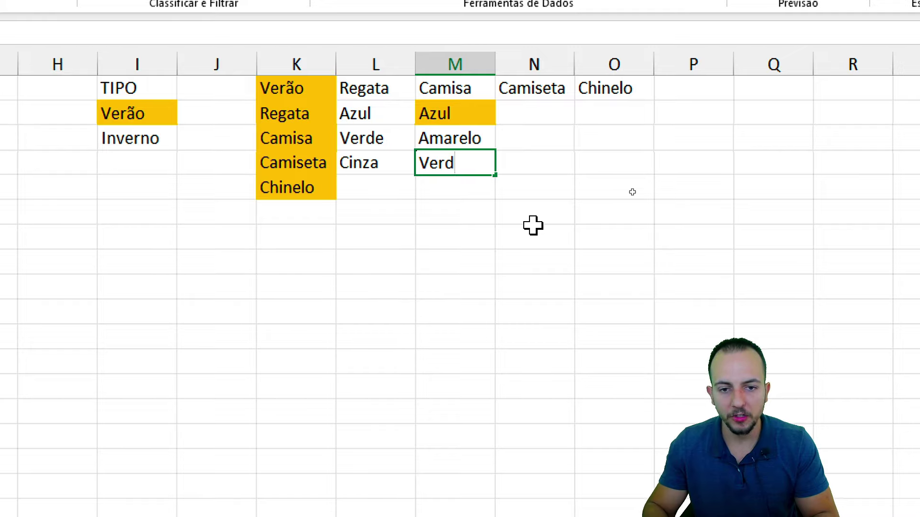
pyautogui.write('e')
pyautogui.press('Return')
pyautogui.write('P')
pyautogui.press('Return')
pyautogui.write('Bra')
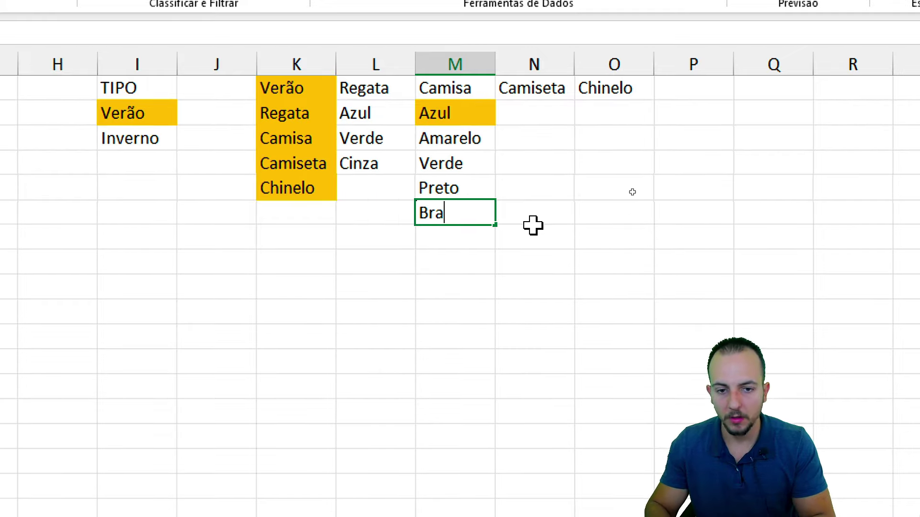
pyautogui.write('nco')
pyautogui.press('Return')
pyautogui.write('Ros')
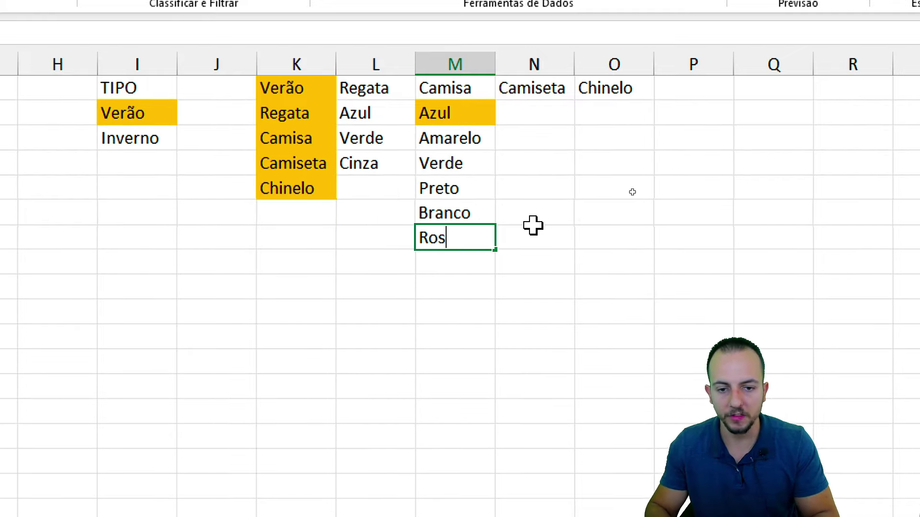
pyautogui.write('a')
pyautogui.press('Return')
pyautogui.click(506, 121)
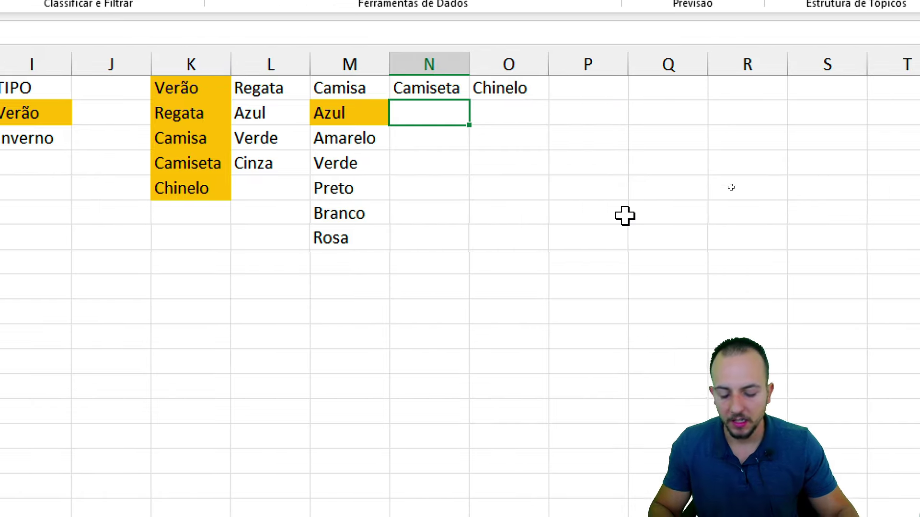
pyautogui.write('Cinza')
pyautogui.press('Return')
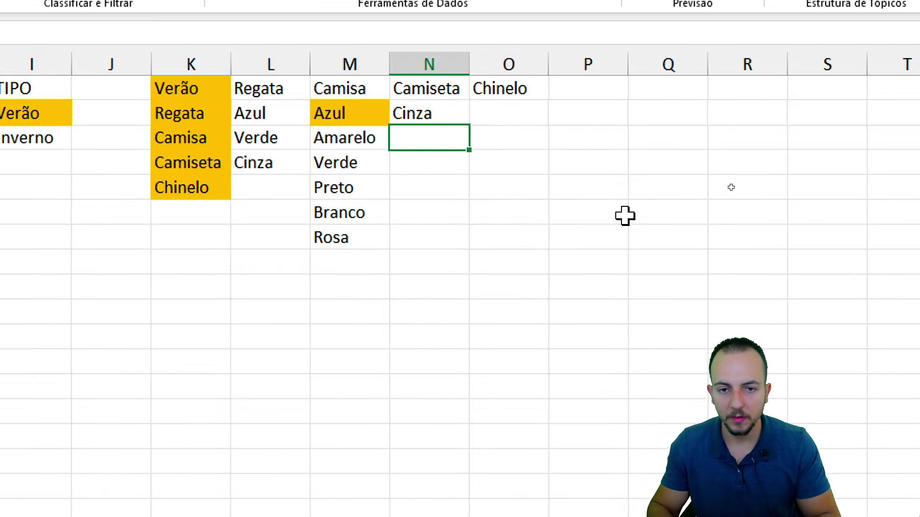
# Enter 34 under Chinelo and fill it down as a series to 48.
pyautogui.click(512, 107)
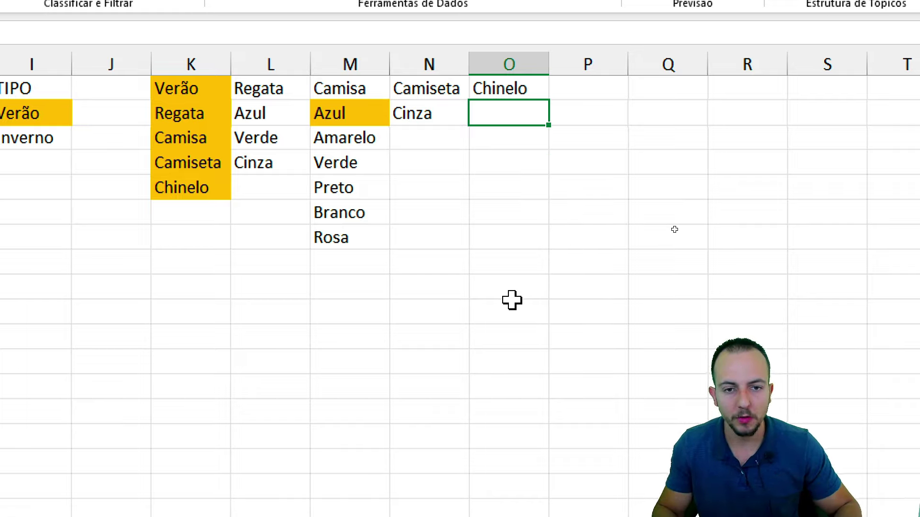
pyautogui.write('34')
pyautogui.press('Return')
pyautogui.click(504, 115)
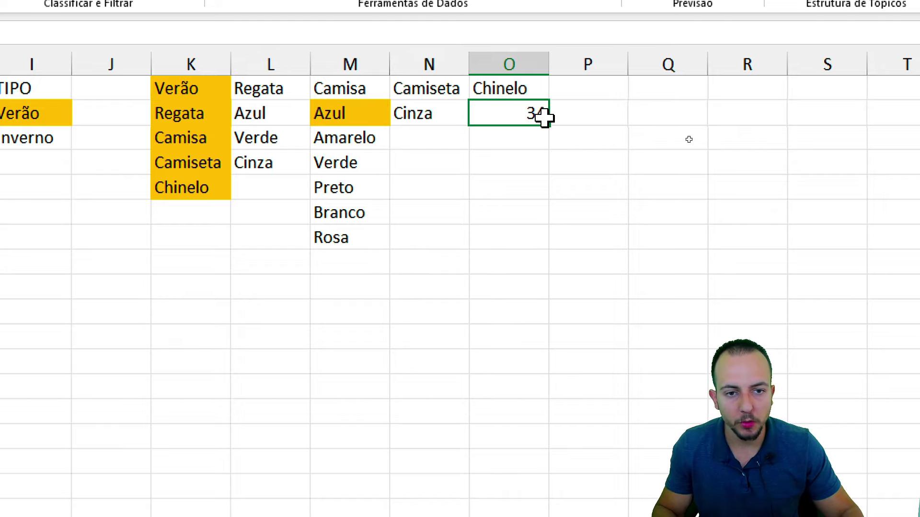
pyautogui.moveTo(546, 125); pyautogui.dragTo(549, 452)
pyautogui.scroll(-3, 572, 451)
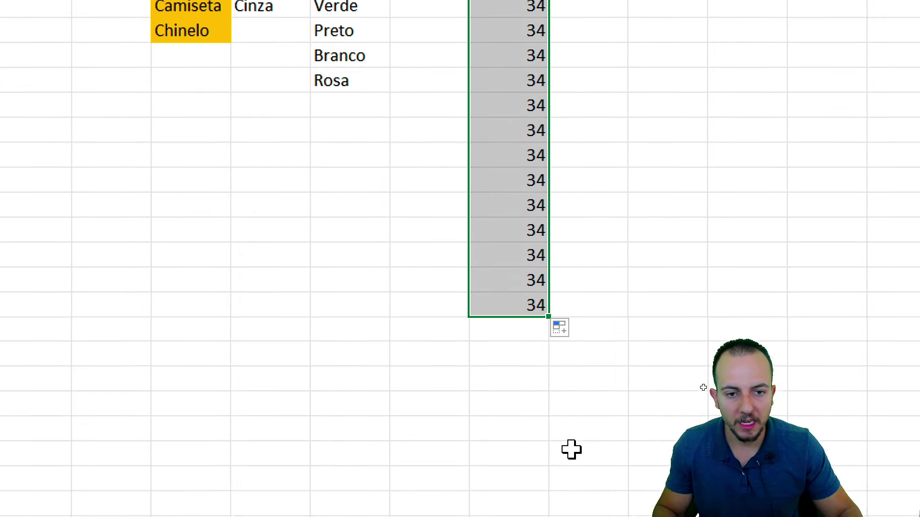
pyautogui.click(565, 280)
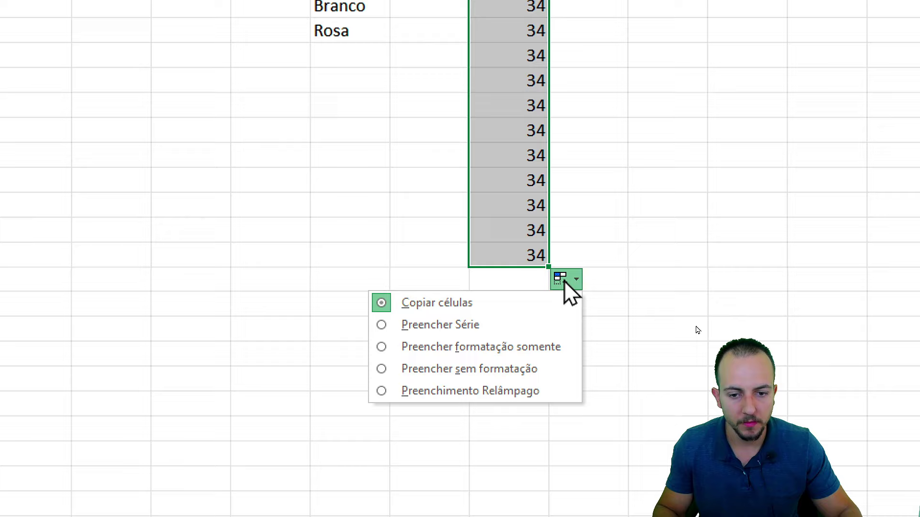
pyautogui.click(494, 324)
pyautogui.scroll(2, 570, 87)
pyautogui.moveTo(529, 61); pyautogui.dragTo(548, 391)
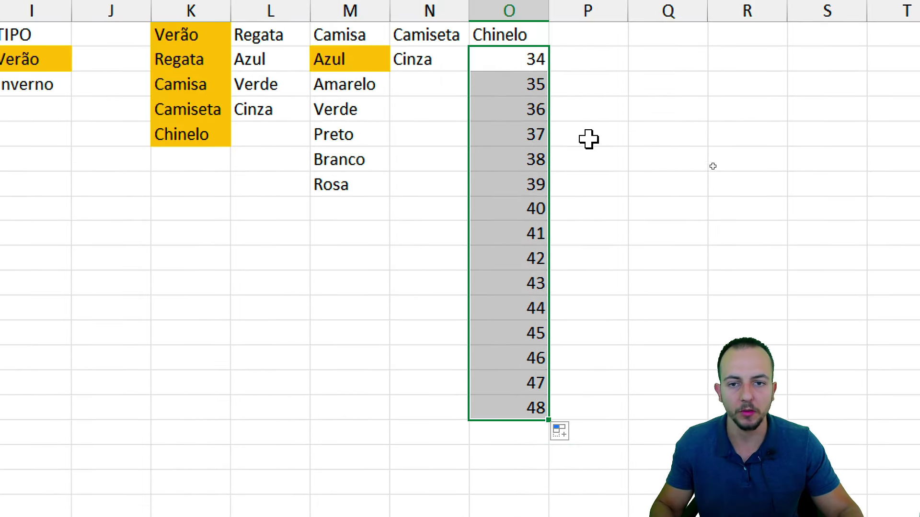
# Select the Regata, Camisa, Camiseta and Chinelo lists together and fill them yellow.
pyautogui.moveTo(267, 82); pyautogui.dragTo(288, 153)
pyautogui.moveTo(365, 90); pyautogui.dragTo(345, 232)
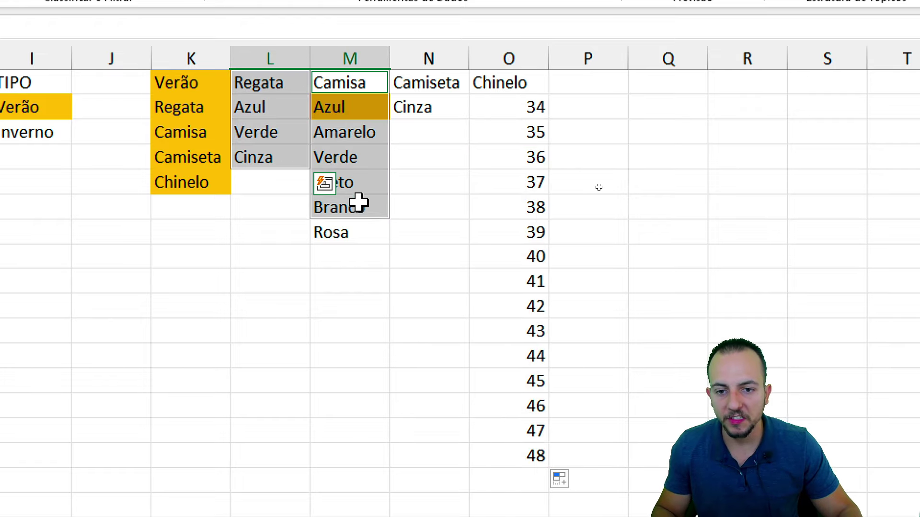
pyautogui.moveTo(426, 83); pyautogui.dragTo(447, 108)
pyautogui.moveTo(508, 83)
pyautogui.mouseDown()
pyautogui.moveTo(503, 156)
pyautogui.moveTo(537, 448)
pyautogui.mouseUp()
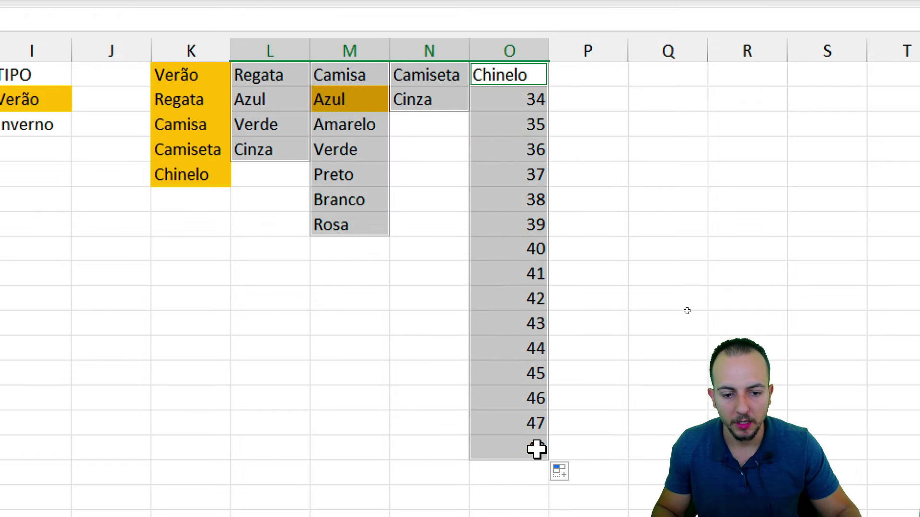
pyautogui.rightClick(545, 261)
pyautogui.click(628, 230)
pyautogui.click(509, 174)
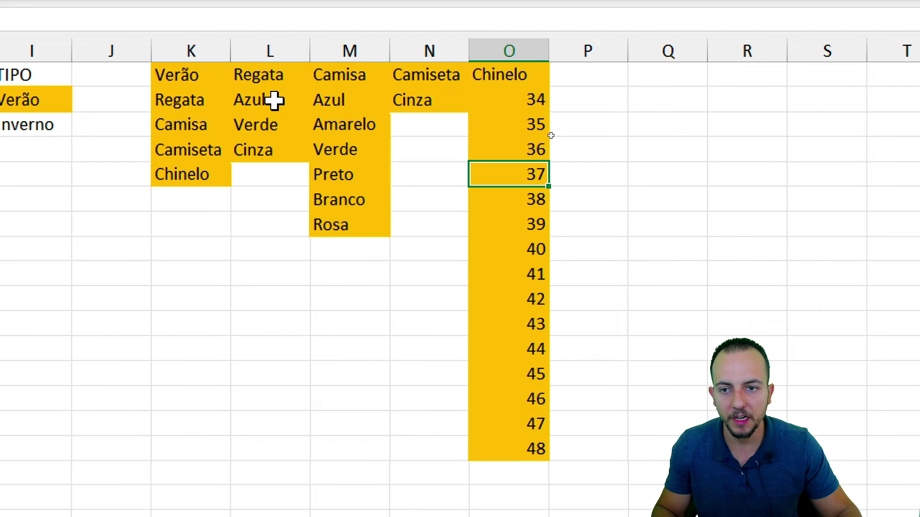
# Cancel a stray entry and annotate the Verão items alongside the Regata and Camisa colour lists.
pyautogui.hscroll(-3, 110, 164)
pyautogui.write('2')
pyautogui.press('Escape')
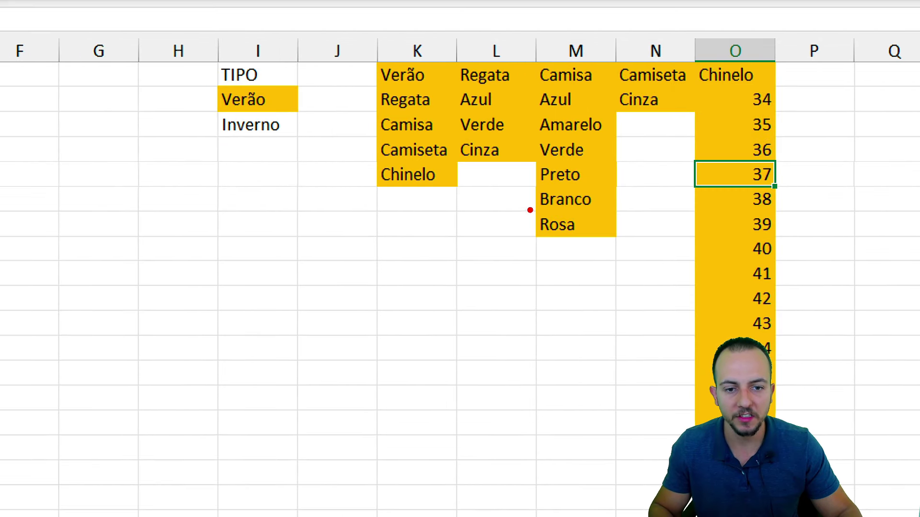
pyautogui.moveTo(530, 210)
pyautogui.mouseDown()
pyautogui.moveTo(289, 120)
pyautogui.moveTo(237, 83)
pyautogui.mouseUp()
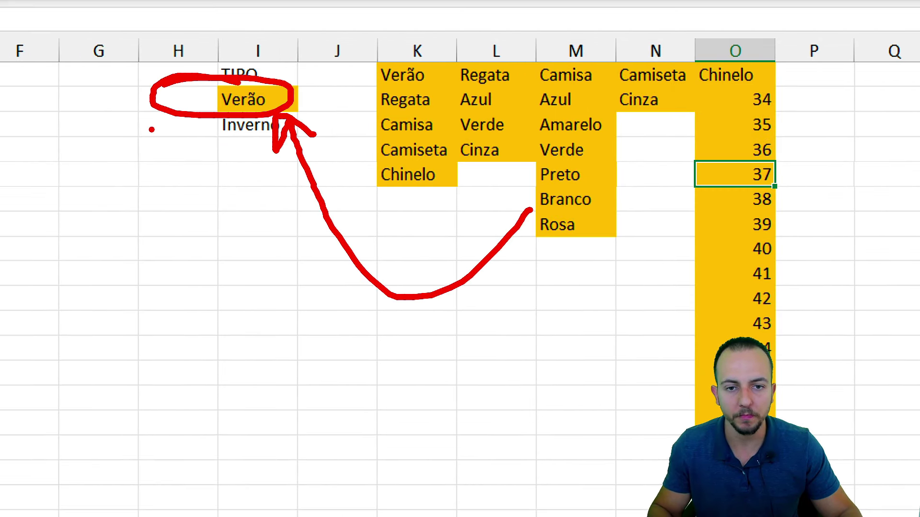
pyautogui.press('Escape')
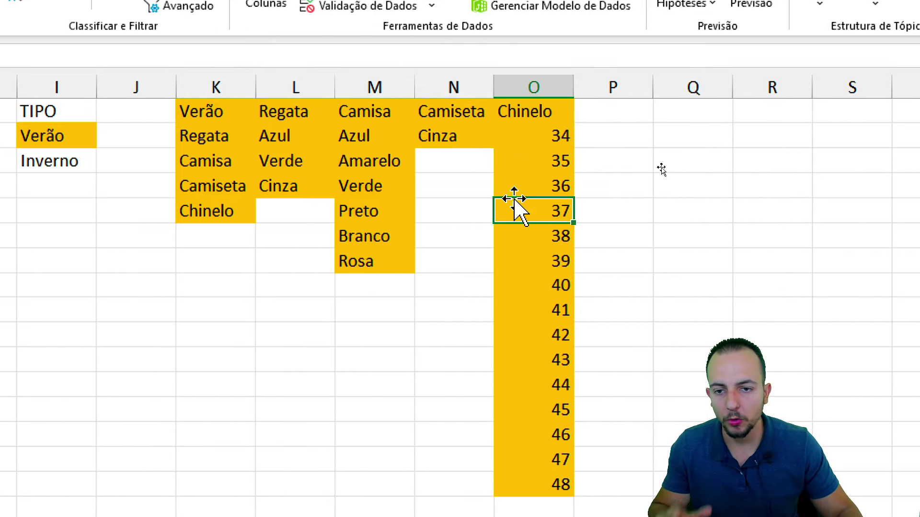
pyautogui.moveTo(241, 139); pyautogui.dragTo(244, 211)
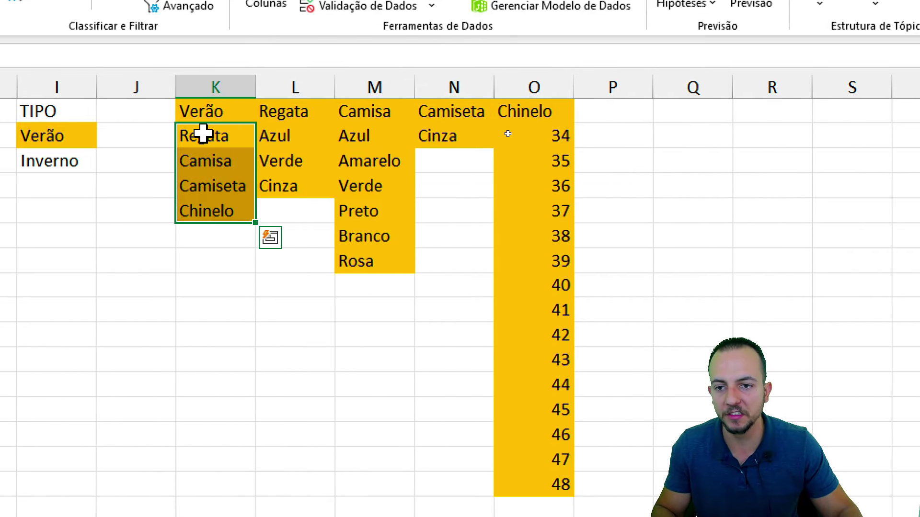
pyautogui.moveTo(169, 100); pyautogui.dragTo(241, 123)
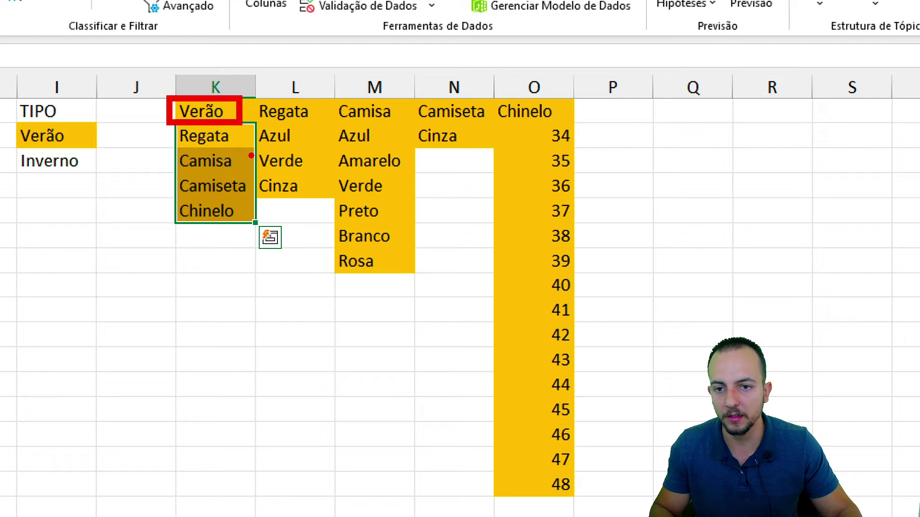
pyautogui.moveTo(302, 135); pyautogui.dragTo(313, 170)
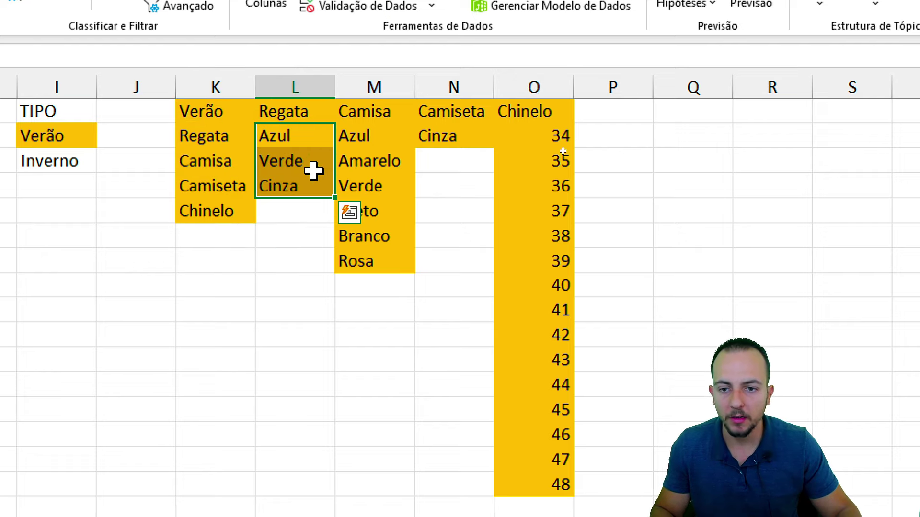
pyautogui.moveTo(255, 122); pyautogui.dragTo(339, 203)
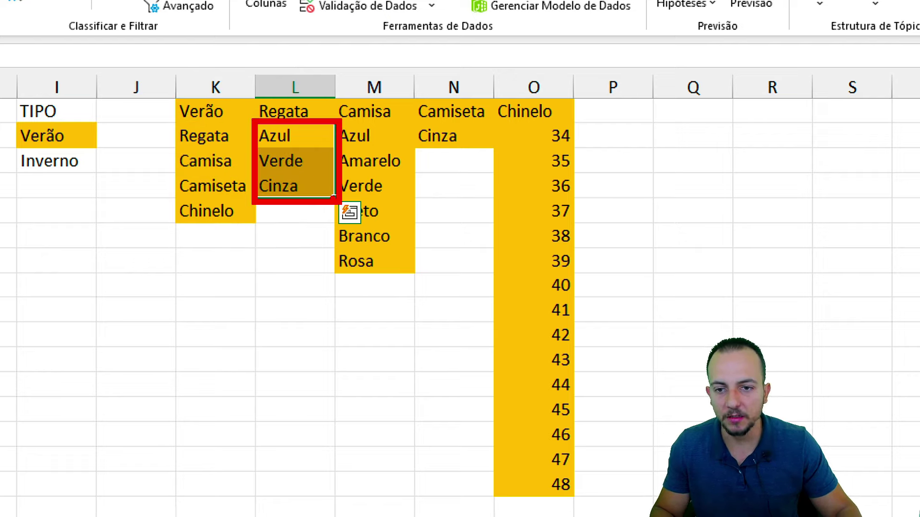
pyautogui.moveTo(240, 88)
pyautogui.mouseDown()
pyautogui.moveTo(330, 128)
pyautogui.moveTo(413, 267)
pyautogui.mouseUp()
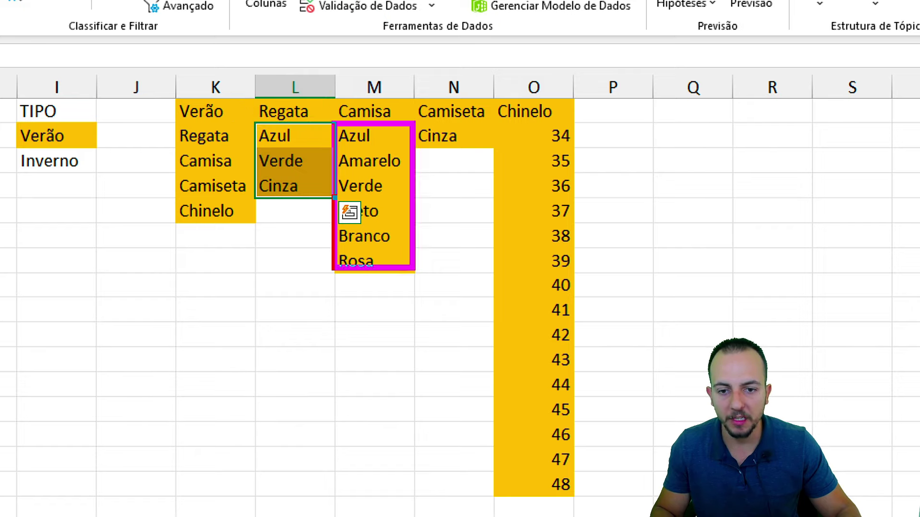
pyautogui.moveTo(316, 93); pyautogui.dragTo(401, 134)
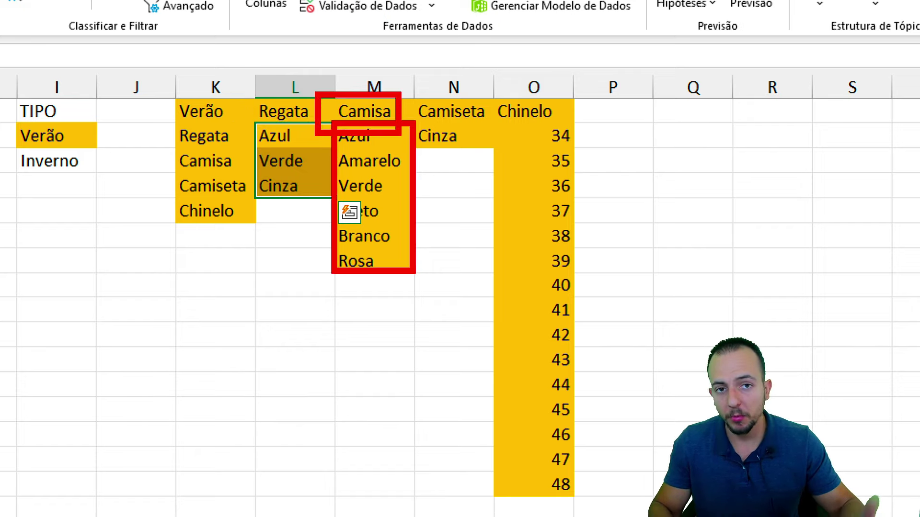
# Annotate how Verão's Camisa item links to its Azul-to-Rosa colours, then select the Regata colours.
pyautogui.click(235, 118)
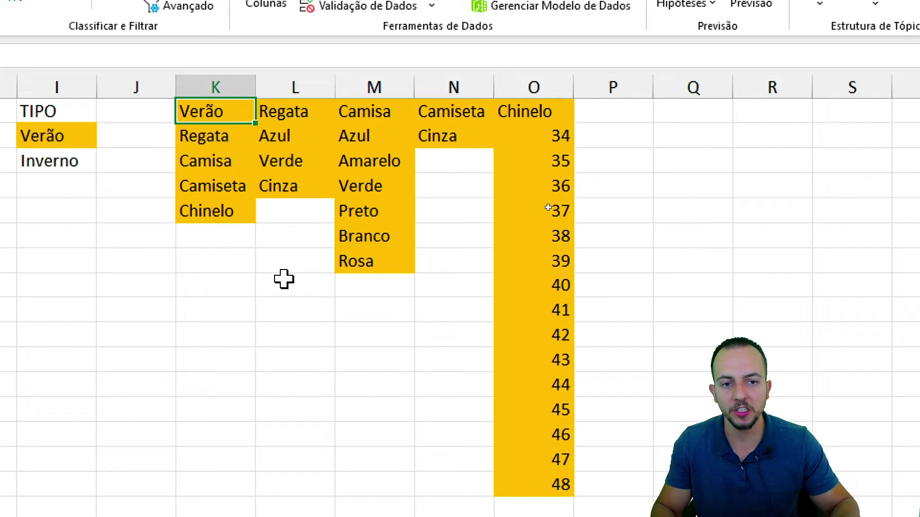
pyautogui.moveTo(17, 127); pyautogui.dragTo(87, 149)
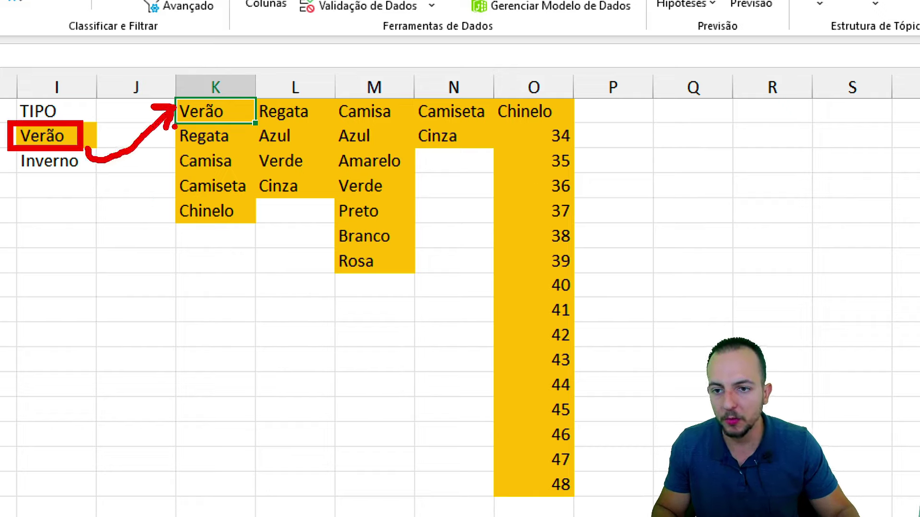
pyautogui.moveTo(173, 123); pyautogui.dragTo(252, 236)
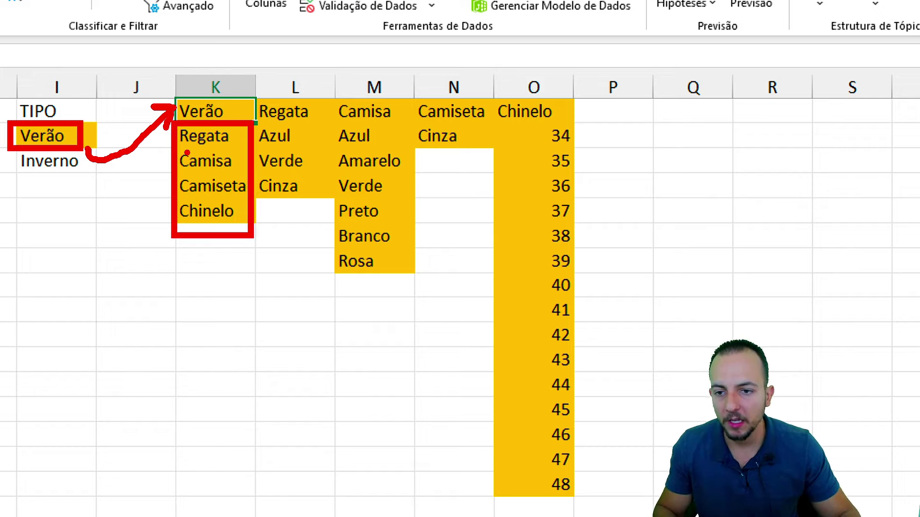
pyautogui.hotkey('ctrl', 'z')
pyautogui.moveTo(169, 149); pyautogui.dragTo(245, 172)
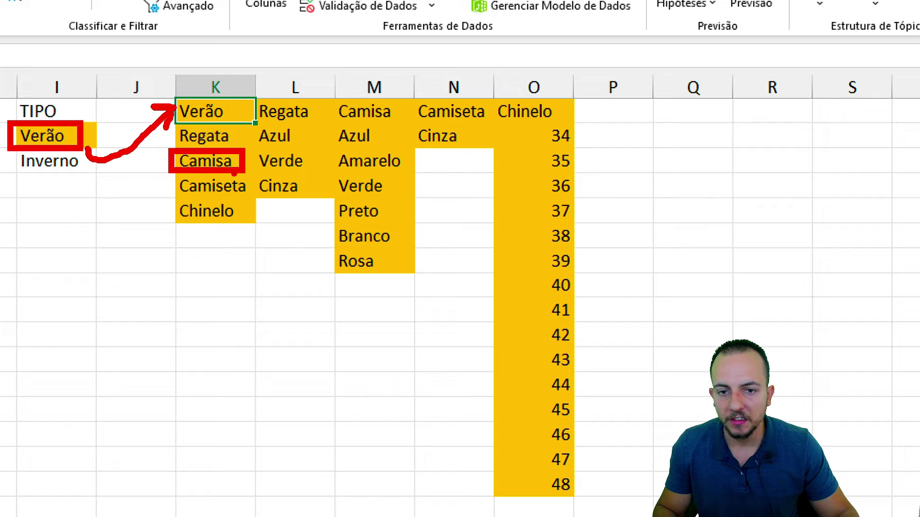
pyautogui.moveTo(337, 98); pyautogui.dragTo(415, 137)
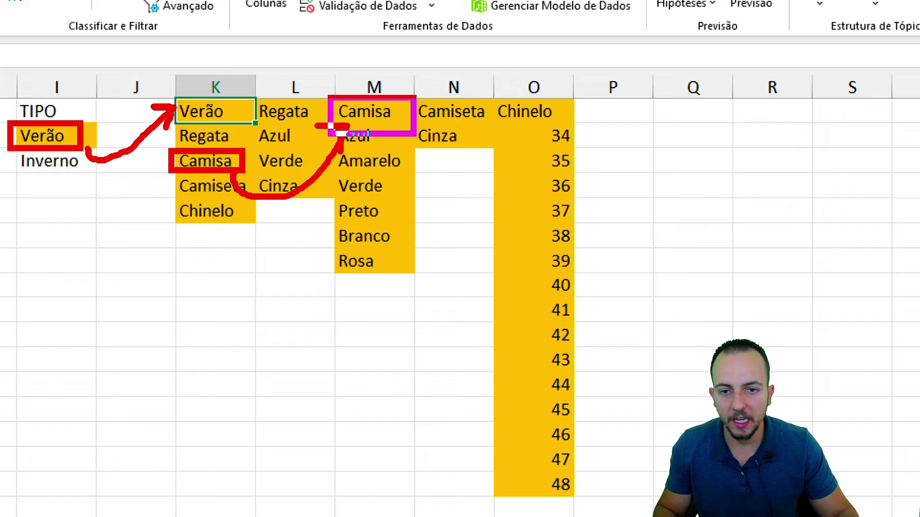
pyautogui.hotkey('ctrl', 'z')
pyautogui.moveTo(335, 125); pyautogui.dragTo(418, 281)
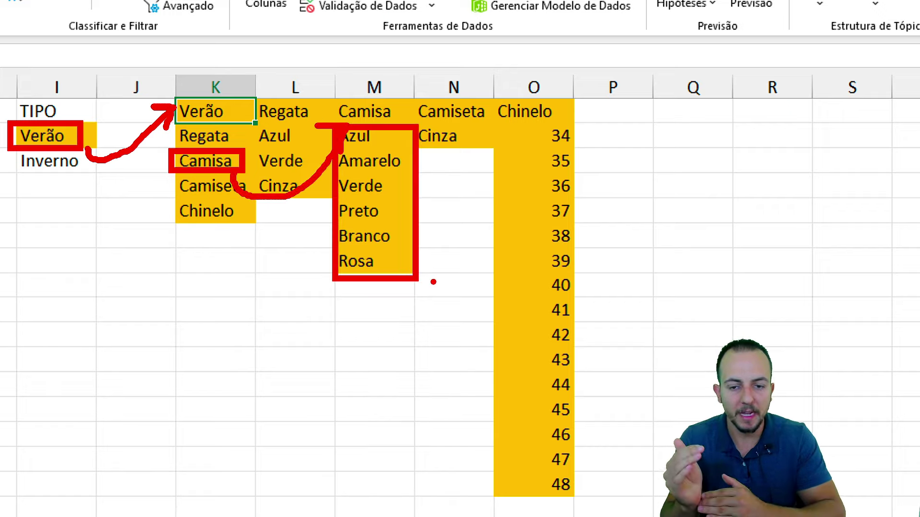
pyautogui.press('Escape')
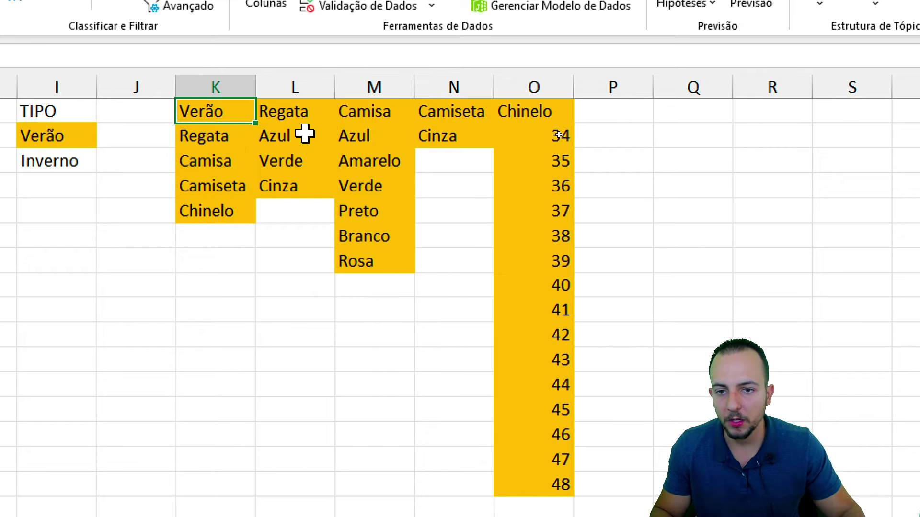
pyautogui.moveTo(304, 133); pyautogui.dragTo(313, 191)
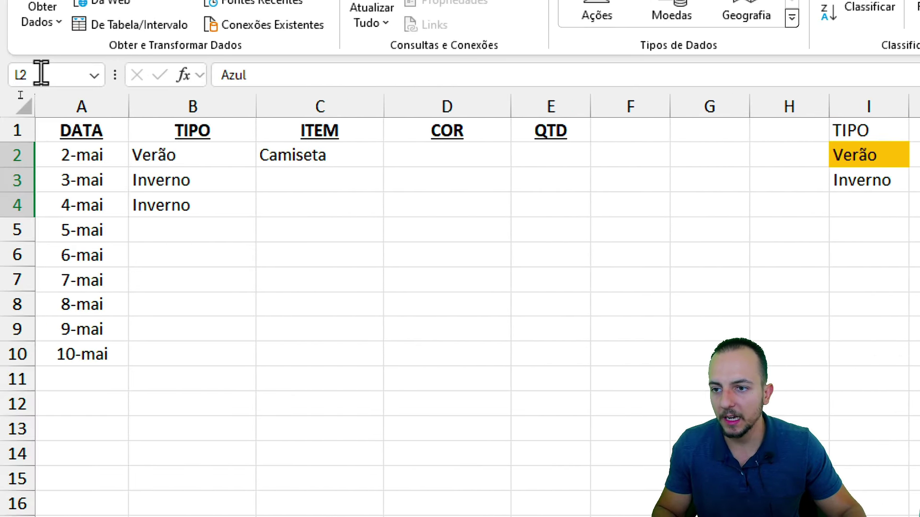
# Name the Regata colour range 'Regata' and the Camisa colour range 'Camisa'.
pyautogui.click(40, 74)
pyautogui.write('Regata')
pyautogui.press('Return')
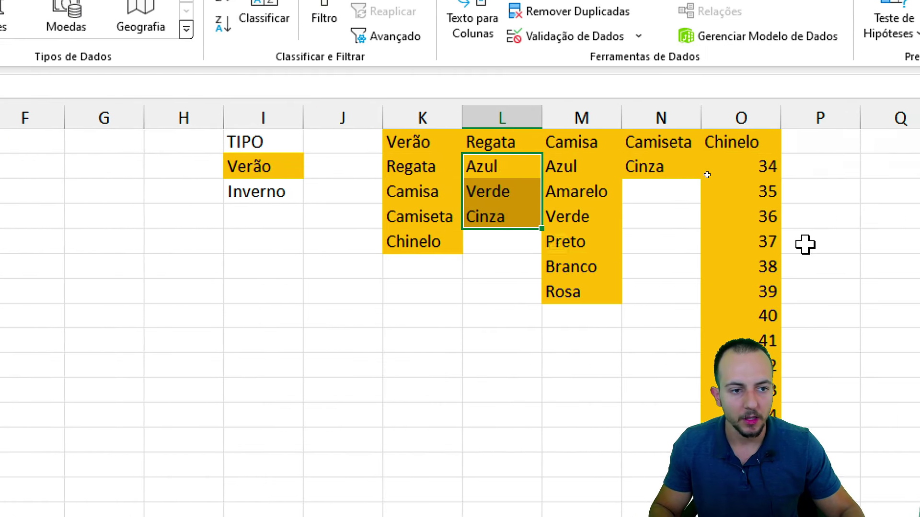
pyautogui.moveTo(585, 163); pyautogui.dragTo(575, 289)
pyautogui.click(52, 86)
pyautogui.write('C')
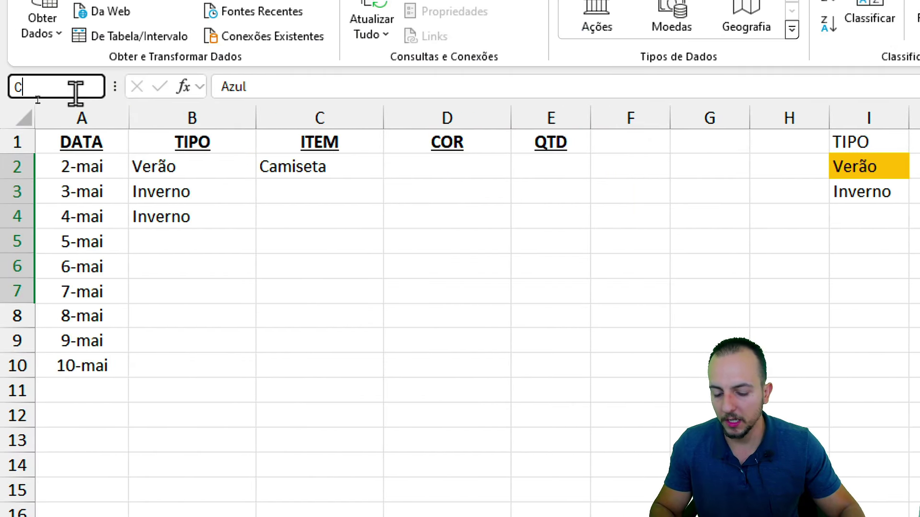
pyautogui.write('amisa')
pyautogui.press('Return')
# Name the Cinza cell 'Camiseta' and the 34–48 size range 'Chinelo'.
pyautogui.click(527, 169)
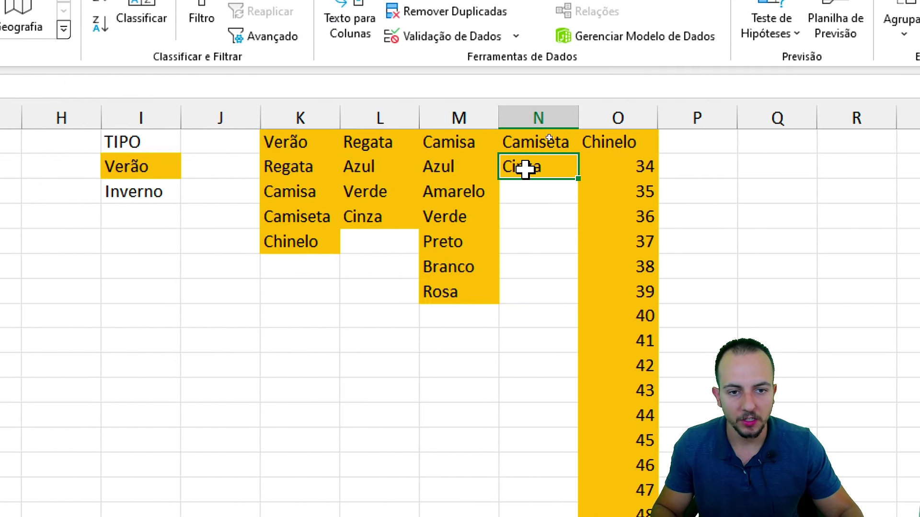
pyautogui.click(41, 86)
pyautogui.write('Camis')
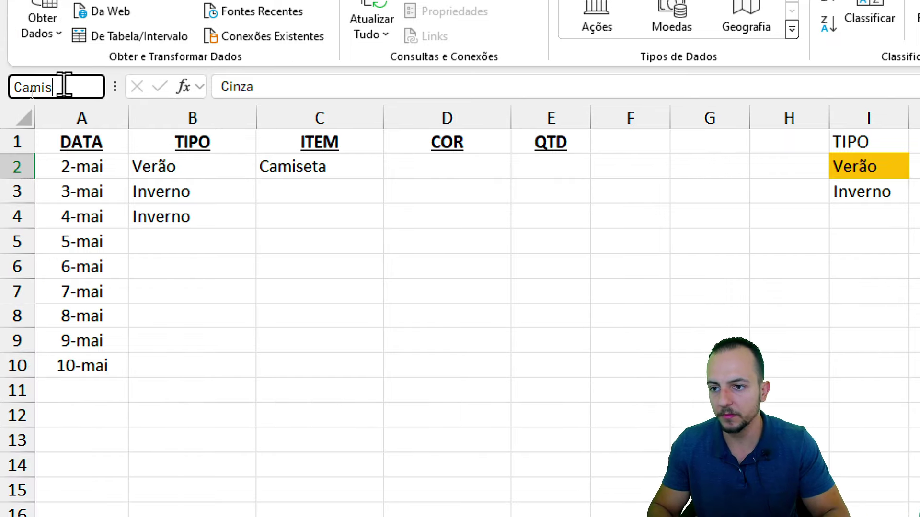
pyautogui.write('eta')
pyautogui.press('Return')
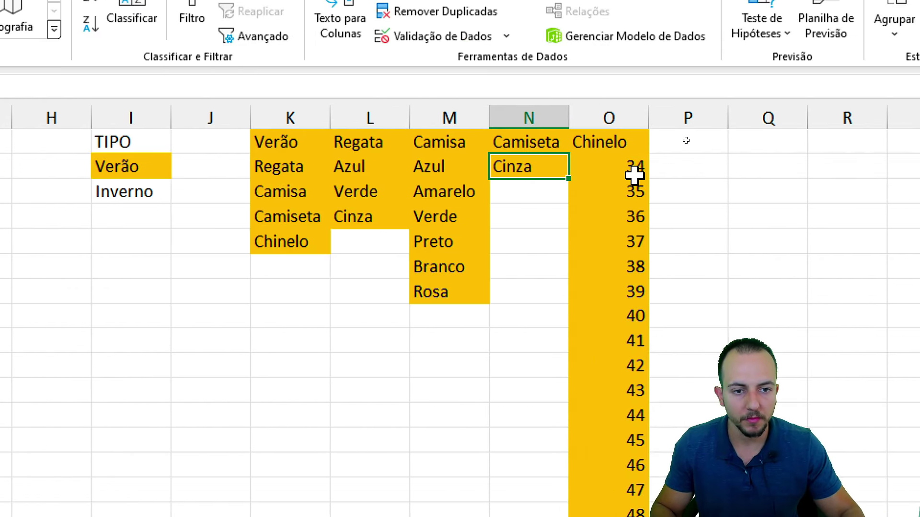
pyautogui.moveTo(632, 174); pyautogui.dragTo(600, 449)
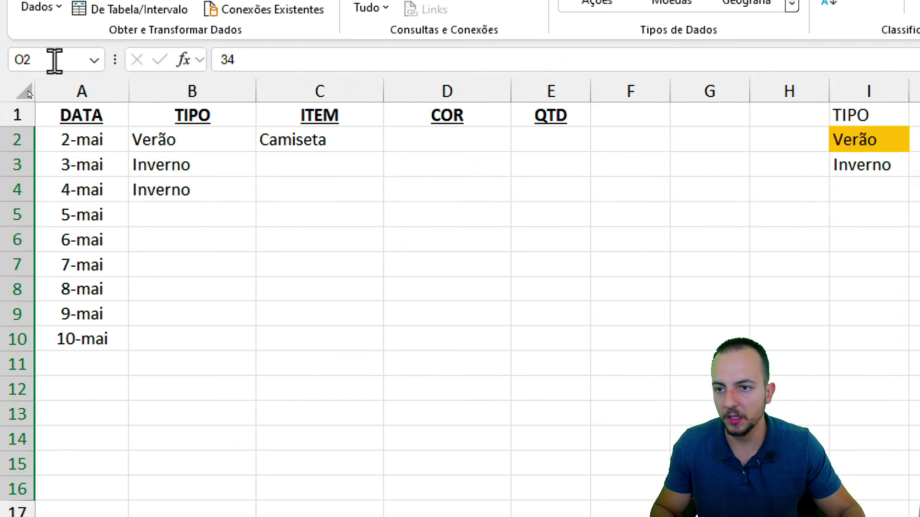
pyautogui.click(52, 81)
pyautogui.write('Chinelo')
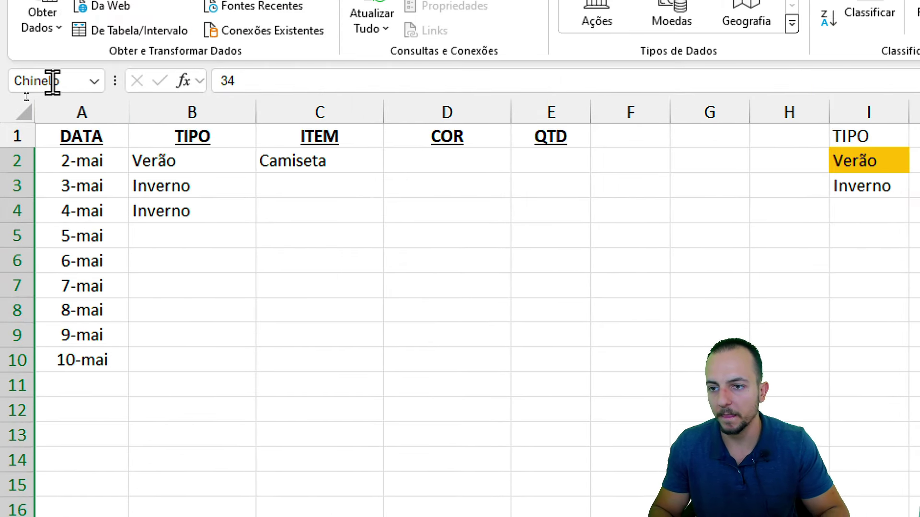
pyautogui.press('Return')
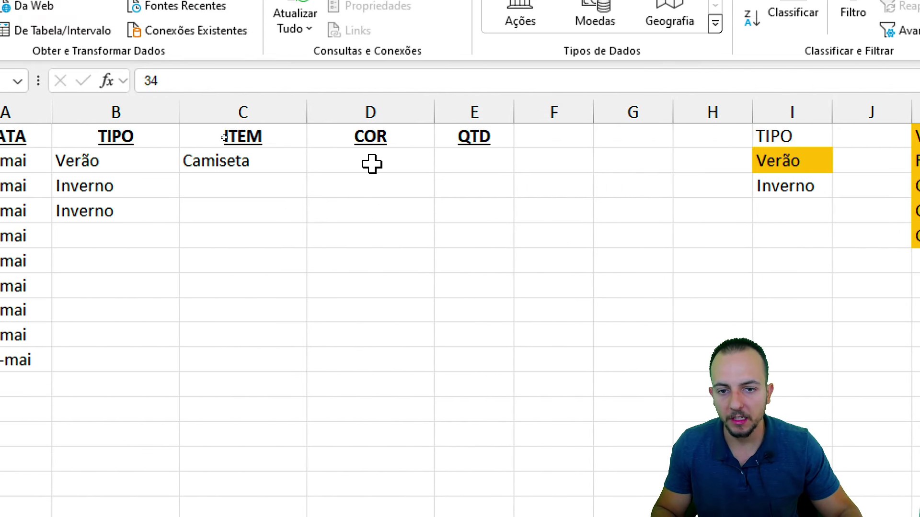
# Apply a List validation to COR cells D2:D10 with source =INDIRETO(C2).
pyautogui.moveTo(372, 164); pyautogui.dragTo(368, 350)
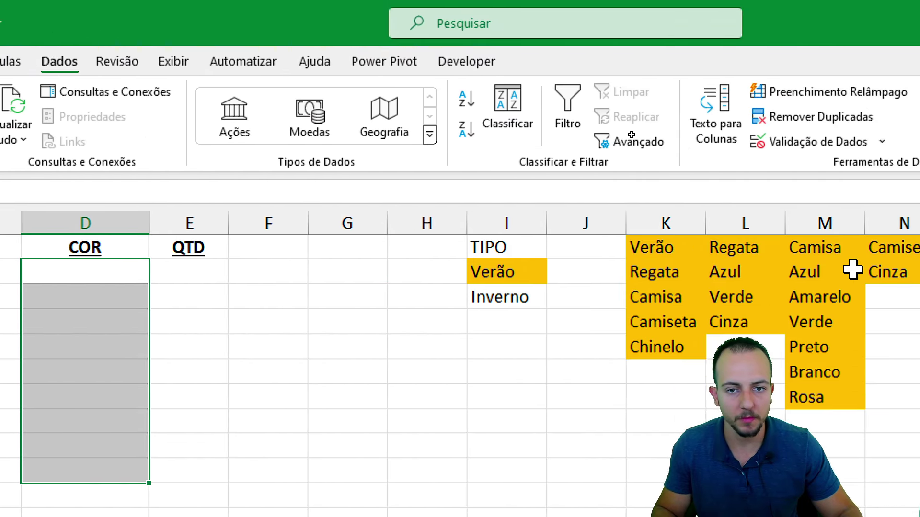
pyautogui.click(817, 141)
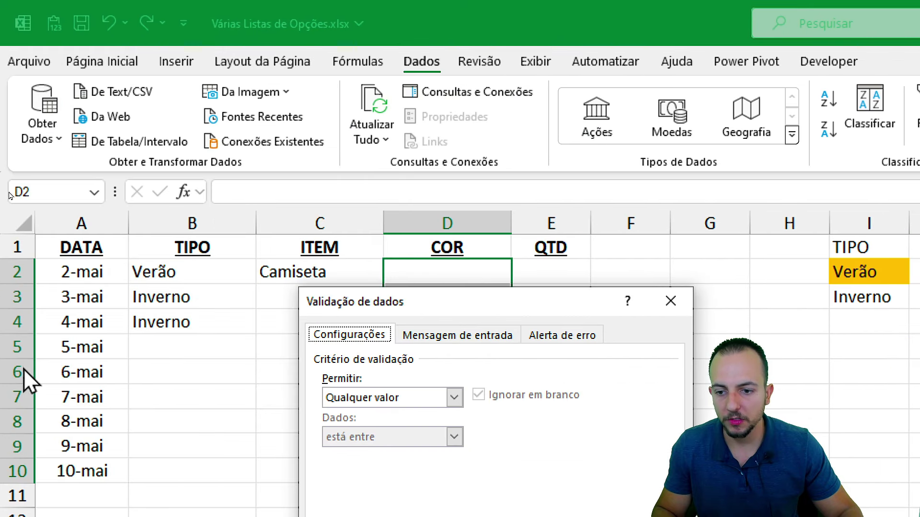
pyautogui.click(395, 163)
pyautogui.click(345, 222)
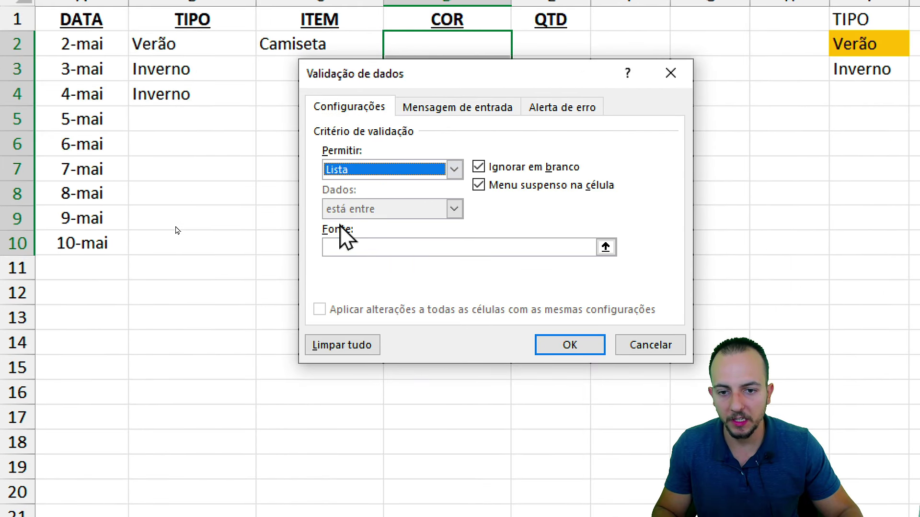
pyautogui.click(372, 246)
pyautogui.write('=in')
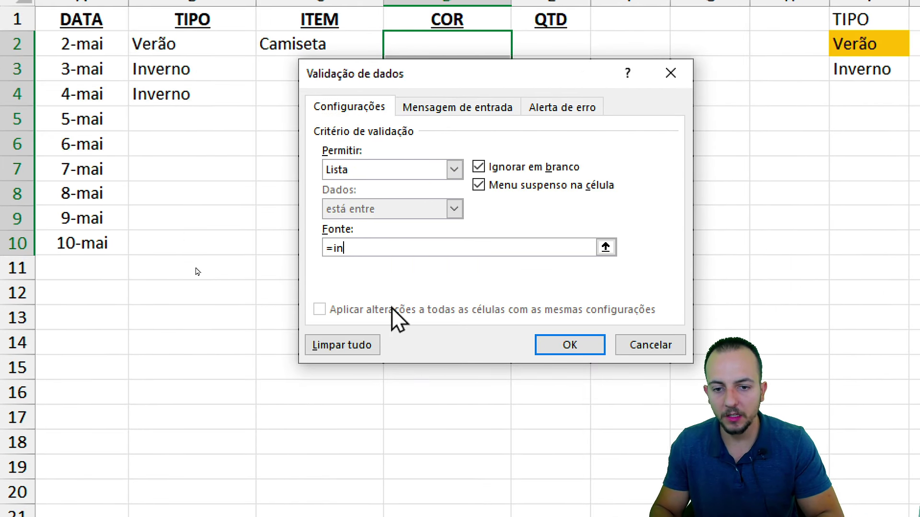
pyautogui.write('direto(')
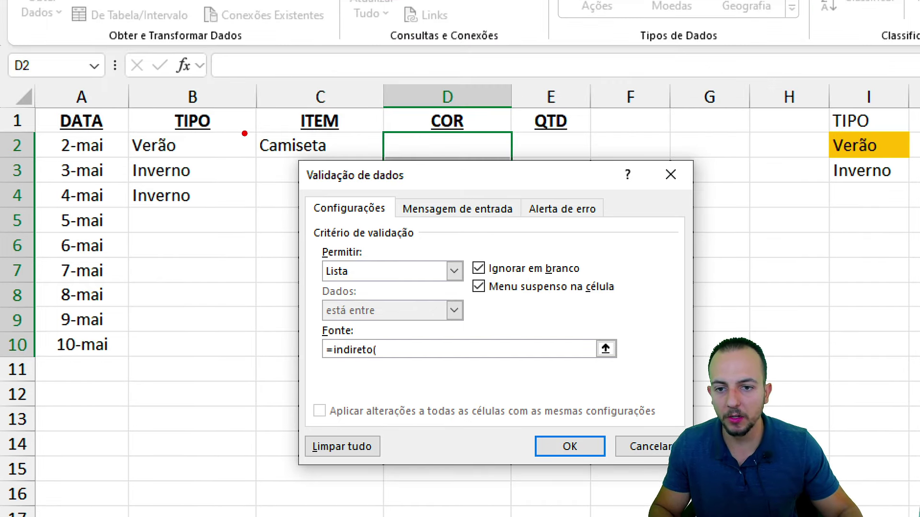
pyautogui.moveTo(244, 133); pyautogui.dragTo(351, 162)
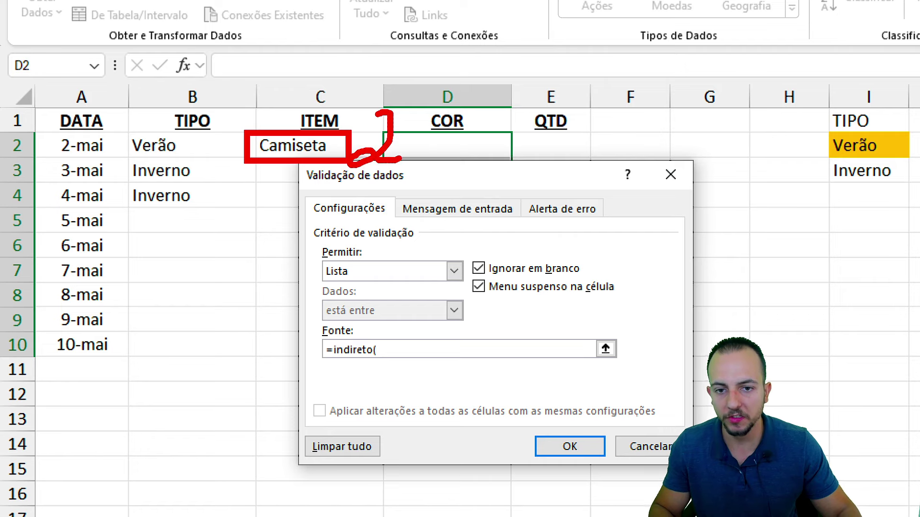
pyautogui.press('Escape')
pyautogui.write('c2')
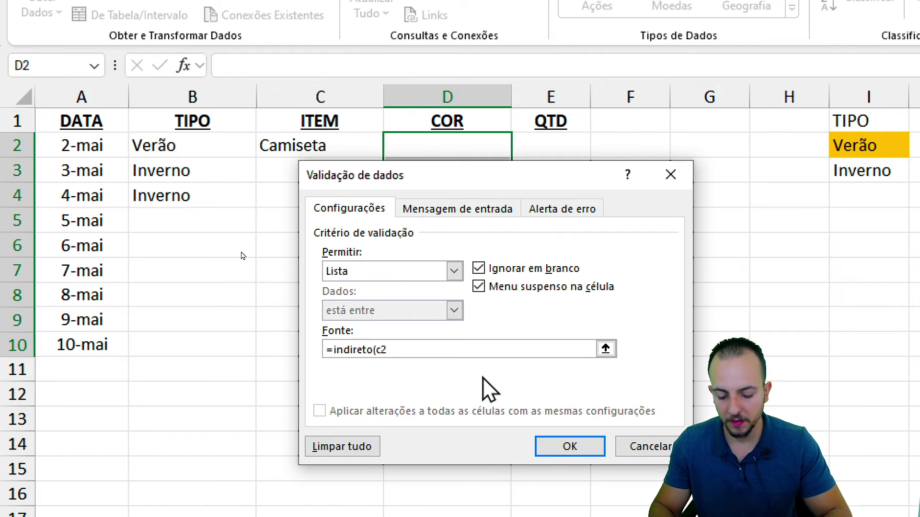
pyautogui.write(')')
pyautogui.press('Return')
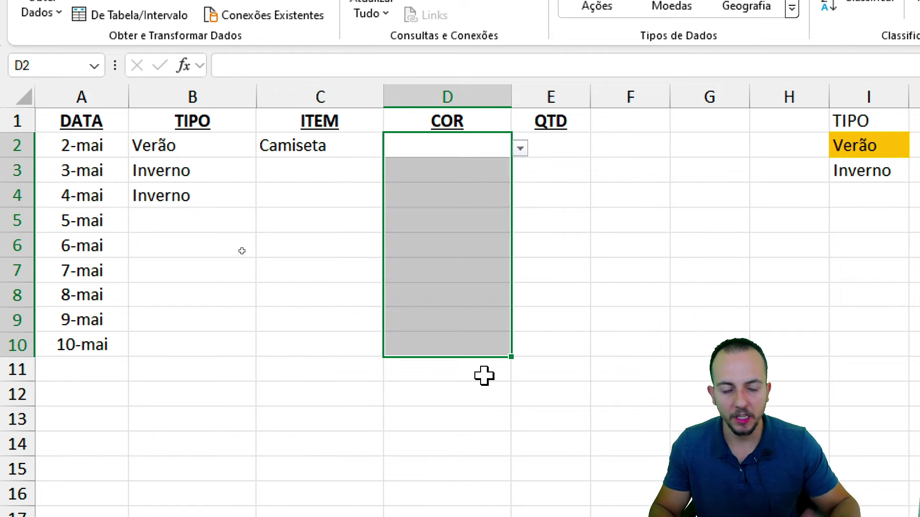
# Choose Camiseta as the item in C2 and Cinza as its colour in D2.
pyautogui.click(353, 145)
pyautogui.click(393, 149)
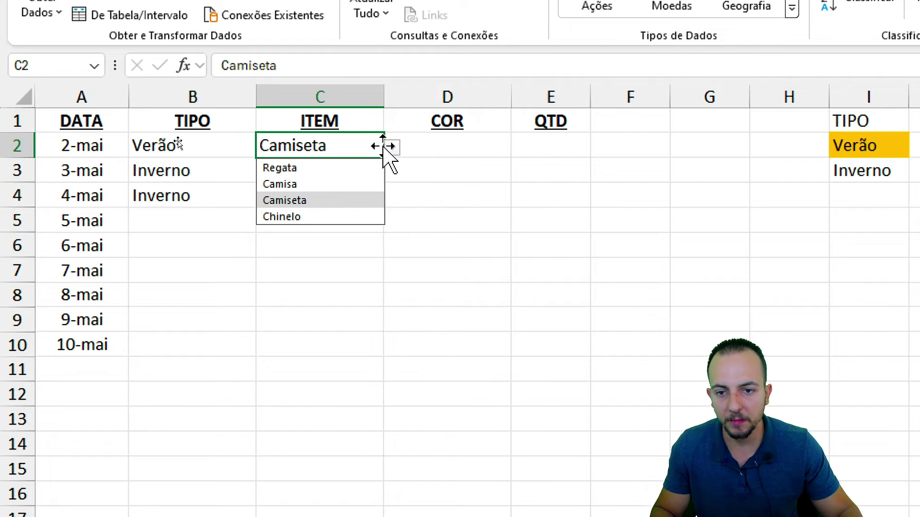
pyautogui.click(312, 198)
pyautogui.click(486, 137)
pyautogui.click(521, 150)
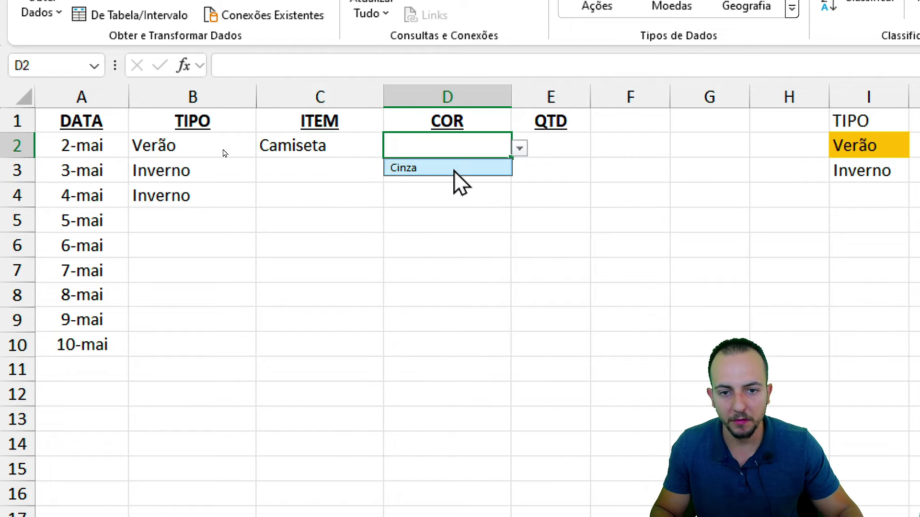
pyautogui.click(448, 167)
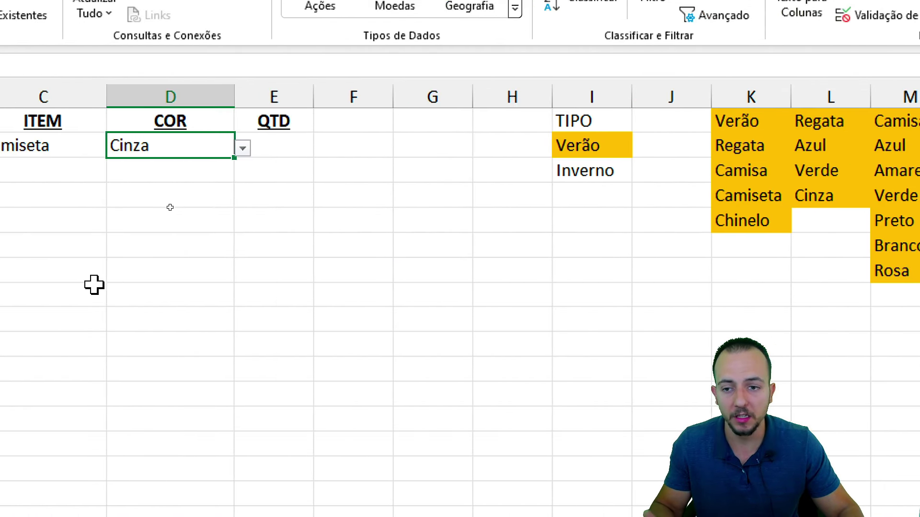
# Switch the item to Chinelo and pick size 45 in D2.
pyautogui.click(355, 148)
pyautogui.click(391, 148)
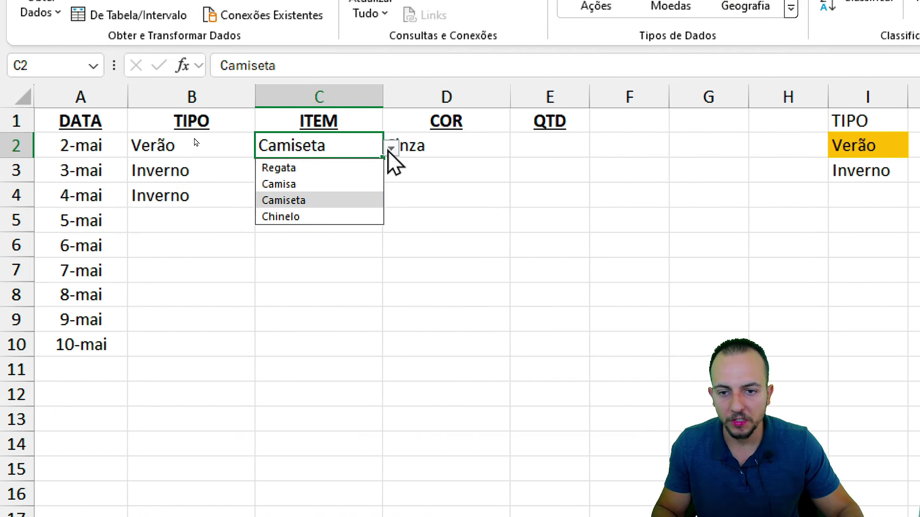
pyautogui.click(321, 216)
pyautogui.click(433, 144)
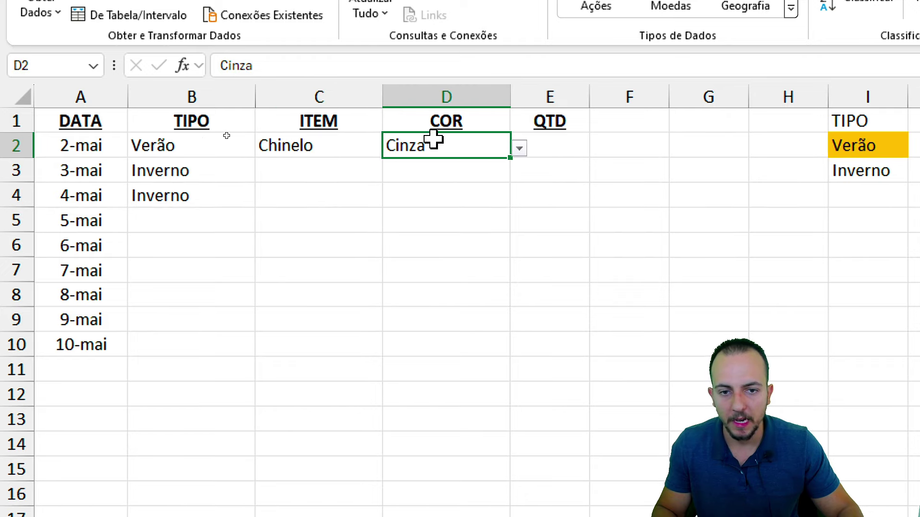
pyautogui.click(519, 148)
pyautogui.moveTo(519, 235); pyautogui.dragTo(519, 267)
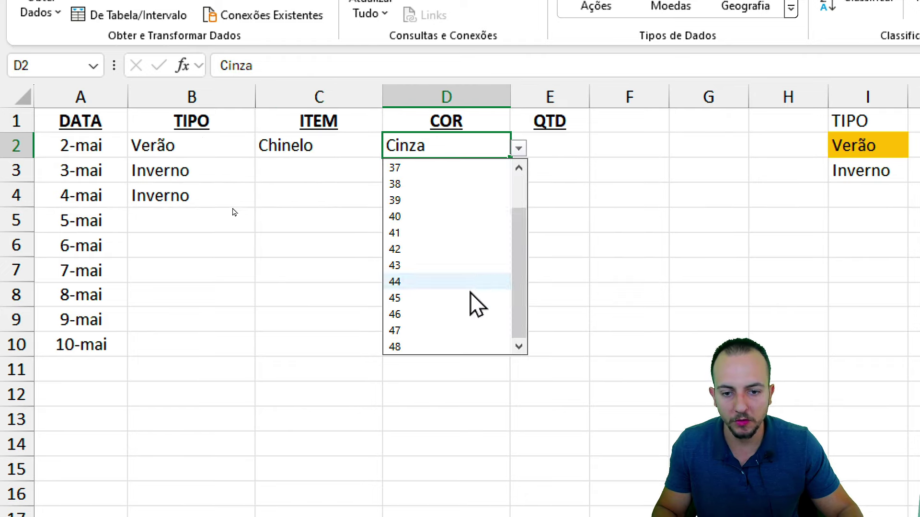
pyautogui.click(438, 298)
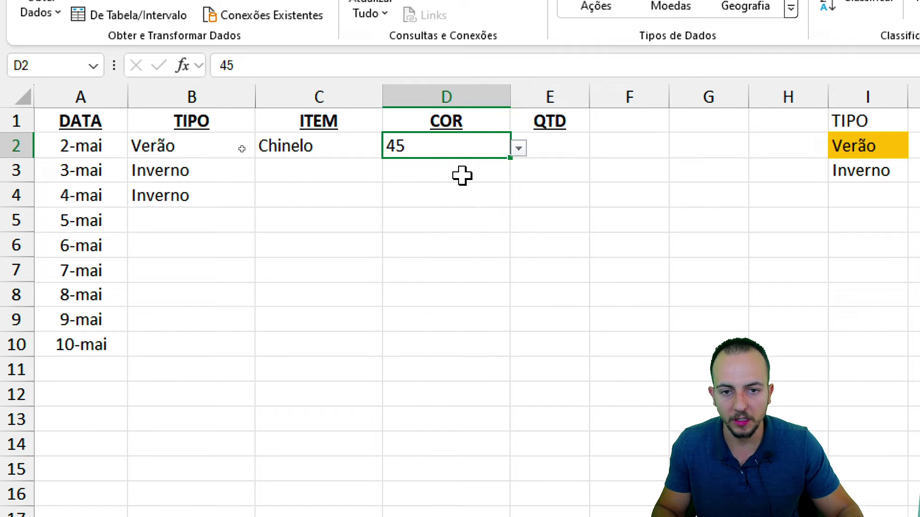
# Switch the item to Regata and pick Cinza as its colour in D2.
pyautogui.click(357, 151)
pyautogui.click(391, 149)
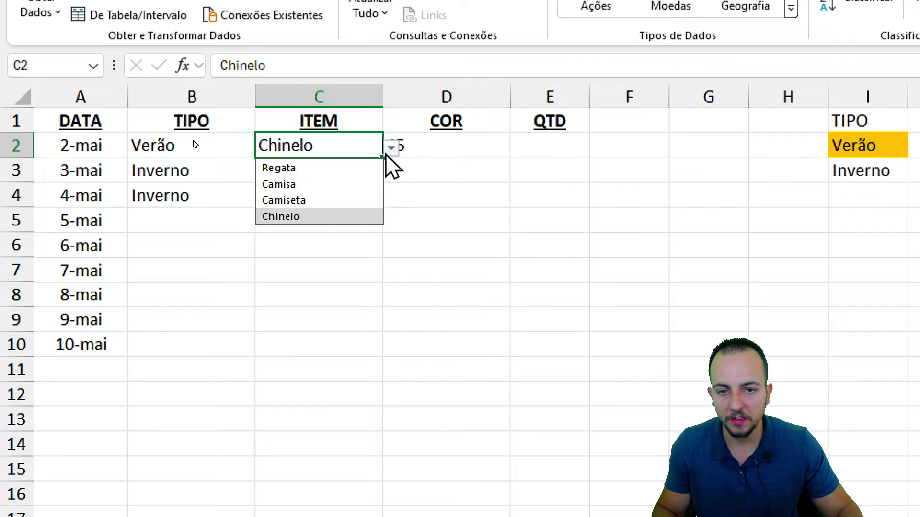
pyautogui.click(335, 167)
pyautogui.click(488, 161)
pyautogui.click(501, 148)
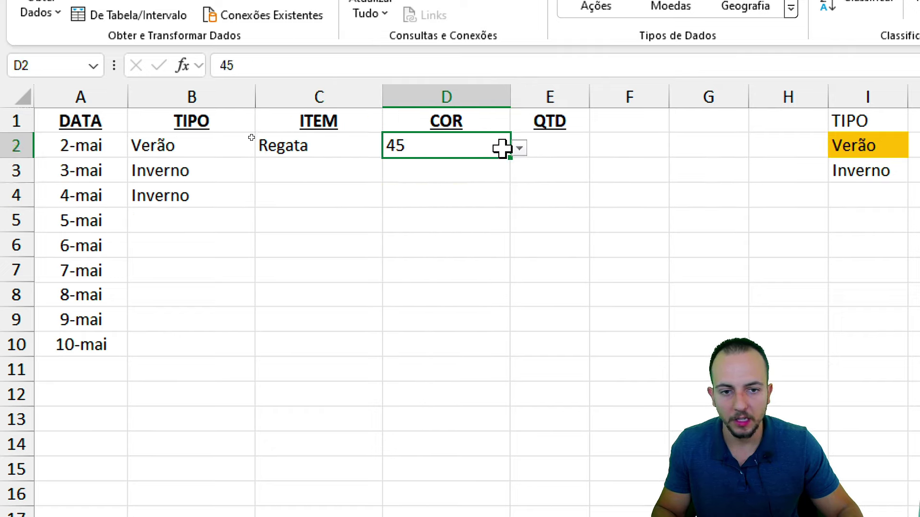
pyautogui.click(518, 148)
pyautogui.click(453, 201)
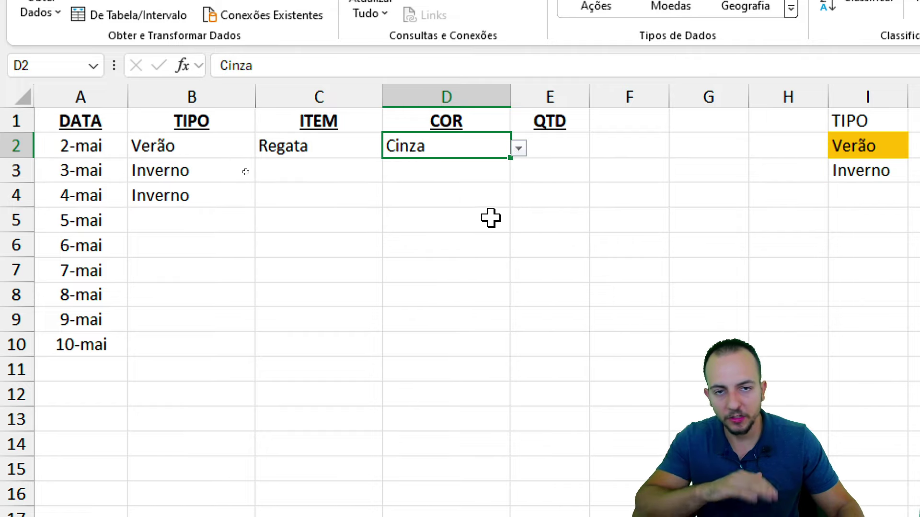
pyautogui.moveTo(220, 170); pyautogui.dragTo(223, 194)
# Fill the Inverno cell of the TIPO list with light blue.
pyautogui.hscroll(4, 274, 199)
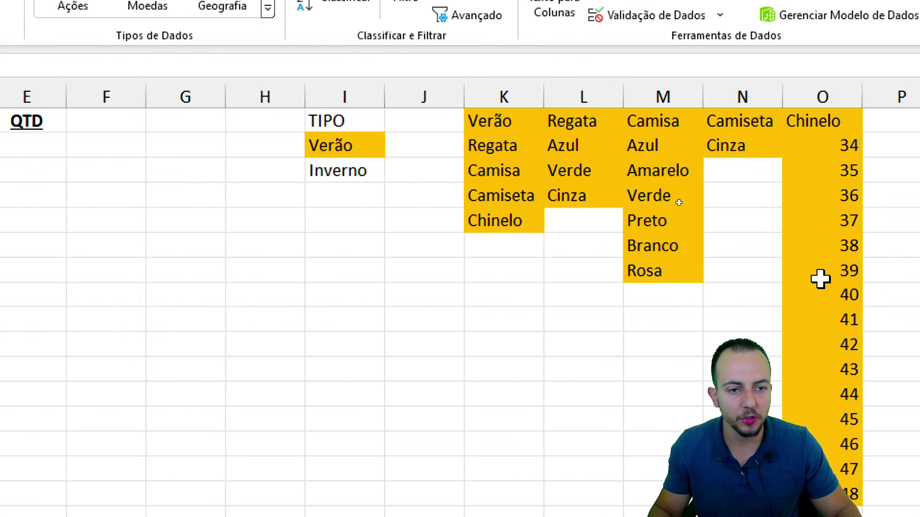
pyautogui.hscroll(2, 276, 174)
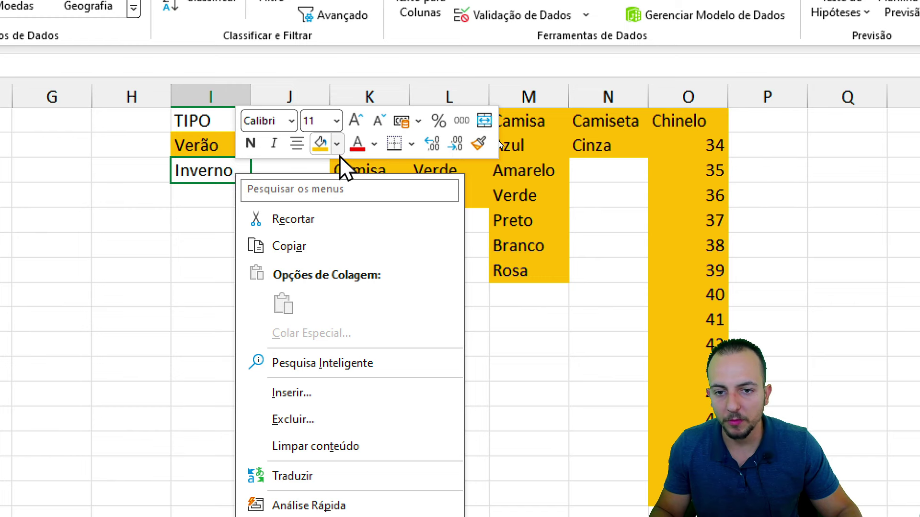
pyautogui.click(337, 143)
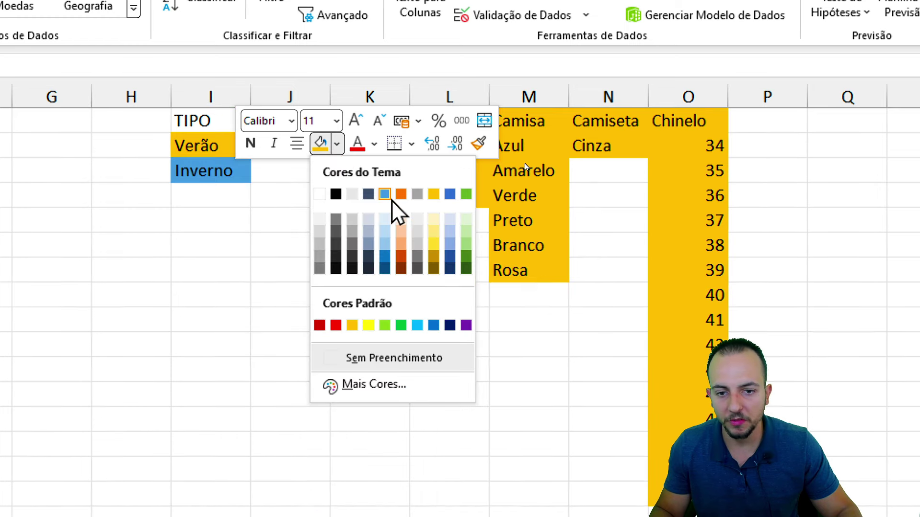
pyautogui.click(417, 326)
pyautogui.click(454, 293)
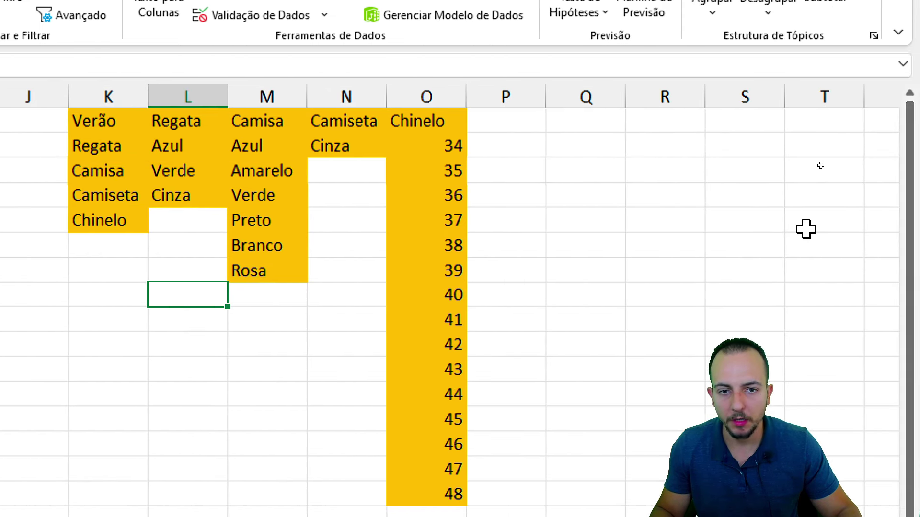
pyautogui.click(578, 116)
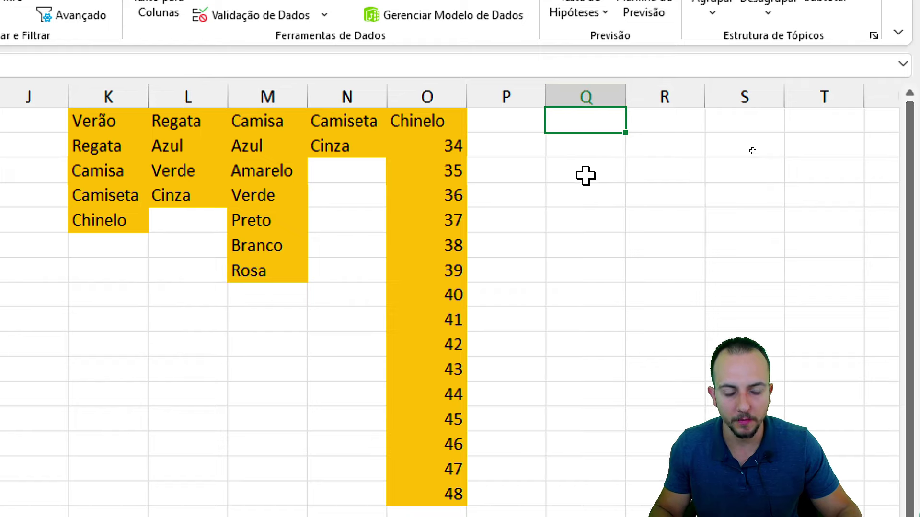
# Enter the Inverno list header with Blusa beneath it in Q1:Q2.
pyautogui.write('Inverno')
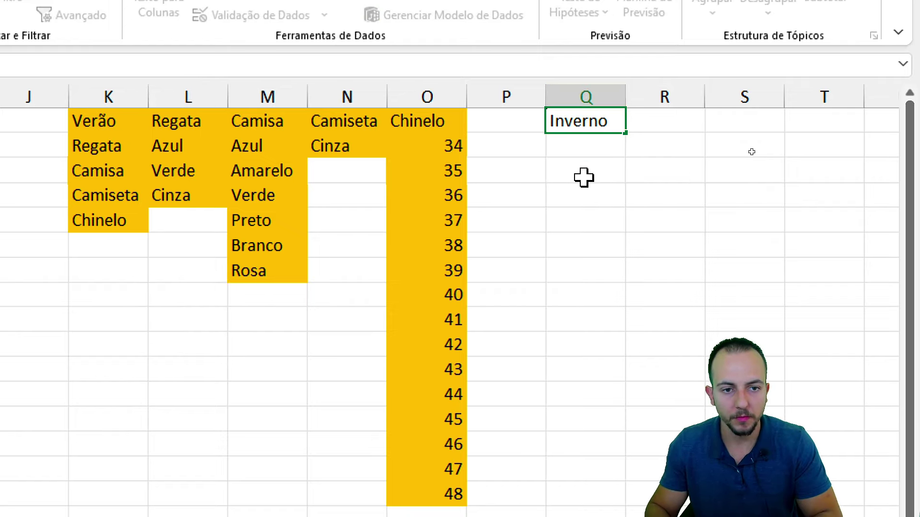
pyautogui.press('Return')
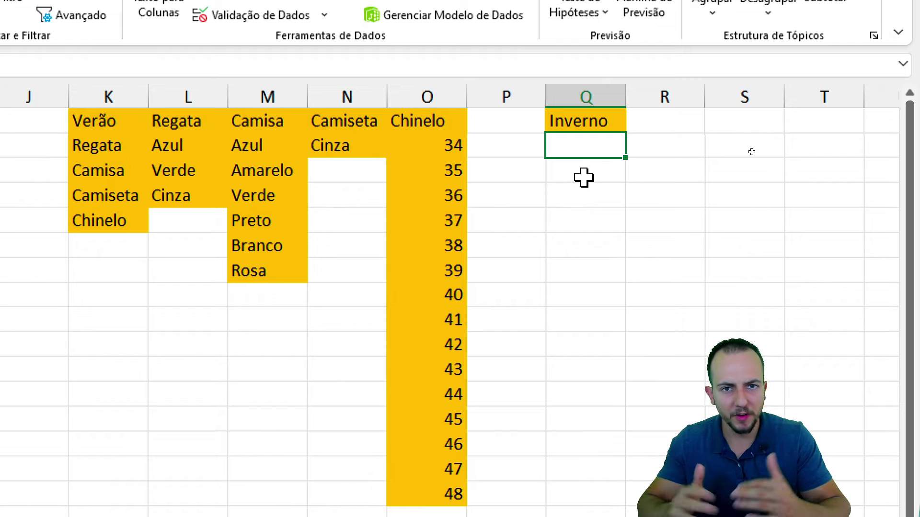
pyautogui.write('Blusa')
pyautogui.press('Return')
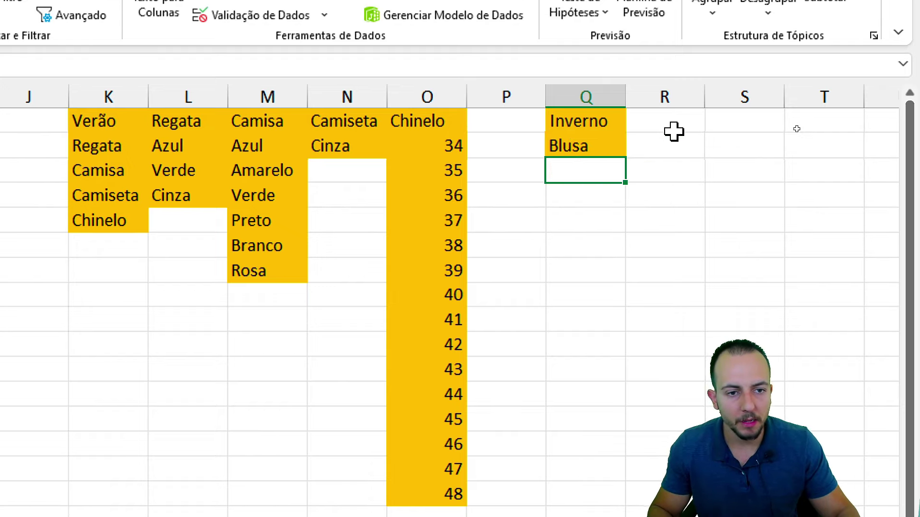
# Enter the Blusa size list in R1:R4: Blusa, Pequena, Média, Grande.
pyautogui.click(674, 131)
pyautogui.write('Blusa')
pyautogui.press('Return')
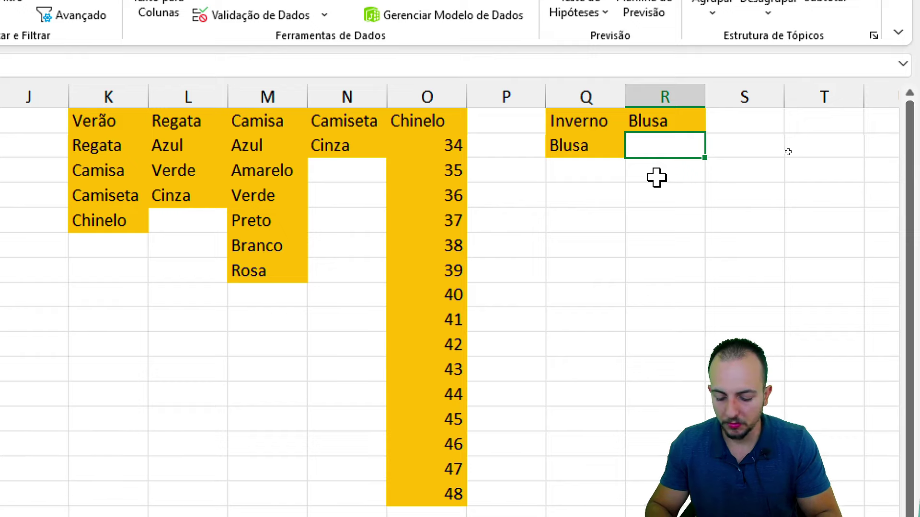
pyautogui.write('Pequena')
pyautogui.press('Return')
pyautogui.write('Mé')
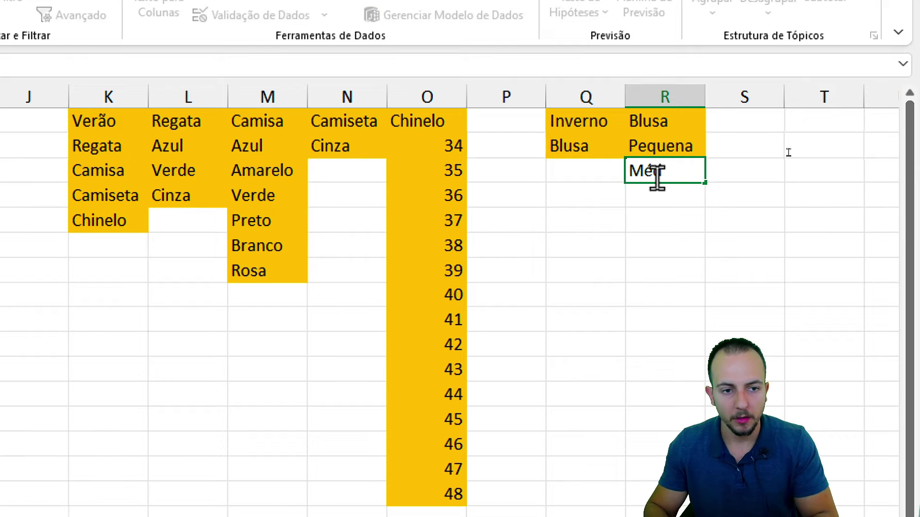
pyautogui.write('dia')
pyautogui.press('Return')
pyautogui.write('Grande')
pyautogui.press('Return')
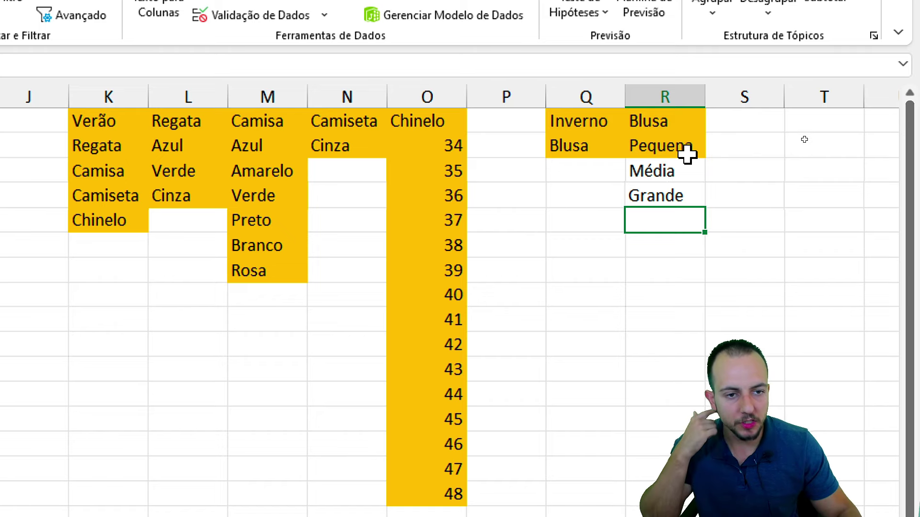
# Fill both new lists, Q1:Q2 and R1:R4, with cyan.
pyautogui.moveTo(678, 120); pyautogui.dragTo(668, 192)
pyautogui.rightClick(670, 191)
pyautogui.press('Escape')
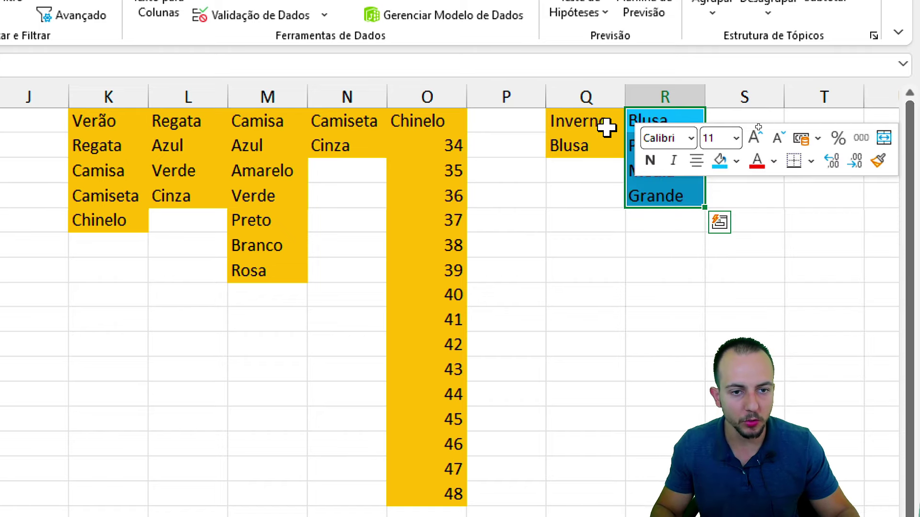
pyautogui.moveTo(605, 127); pyautogui.dragTo(594, 147)
pyautogui.rightClick(594, 150)
pyautogui.click(684, 117)
# Name Q2 'Inverno' and the sizes R2:R4 'Blusa' via the Name Box.
pyautogui.click(585, 140)
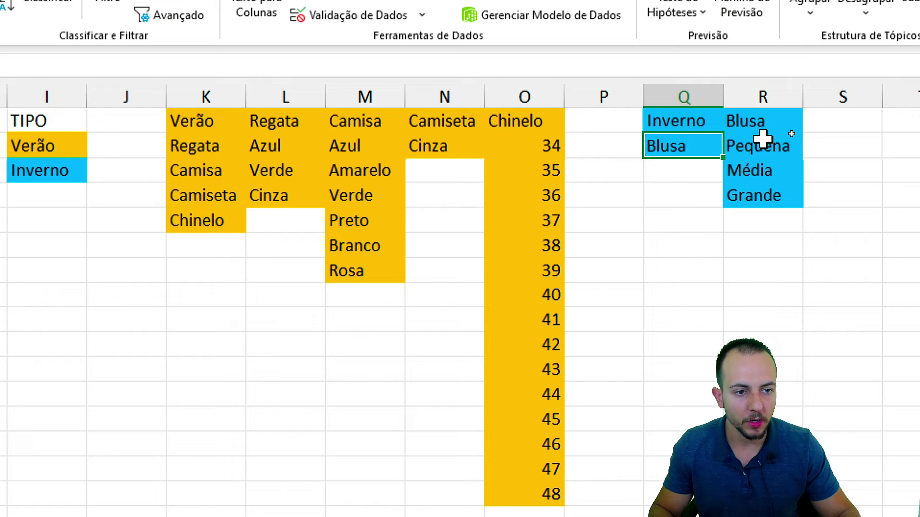
pyautogui.moveTo(764, 142); pyautogui.dragTo(755, 191)
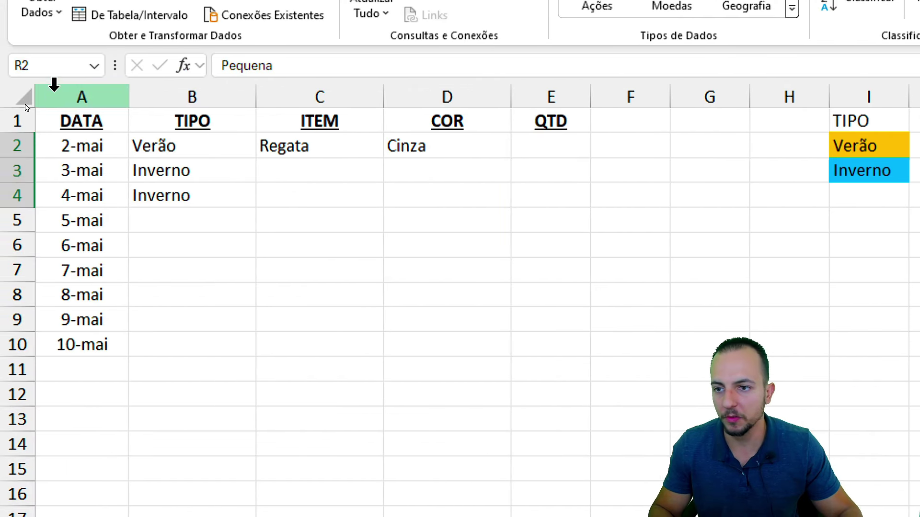
pyautogui.click(39, 70)
pyautogui.write('Blusa')
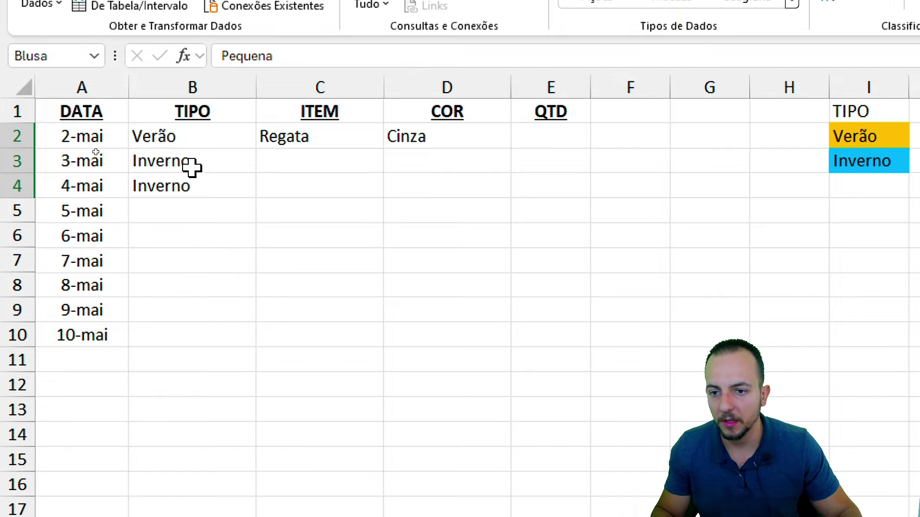
# Complete row 3 with Blusa in C3 and Grande in D3 from the drop-downs.
pyautogui.click(191, 167)
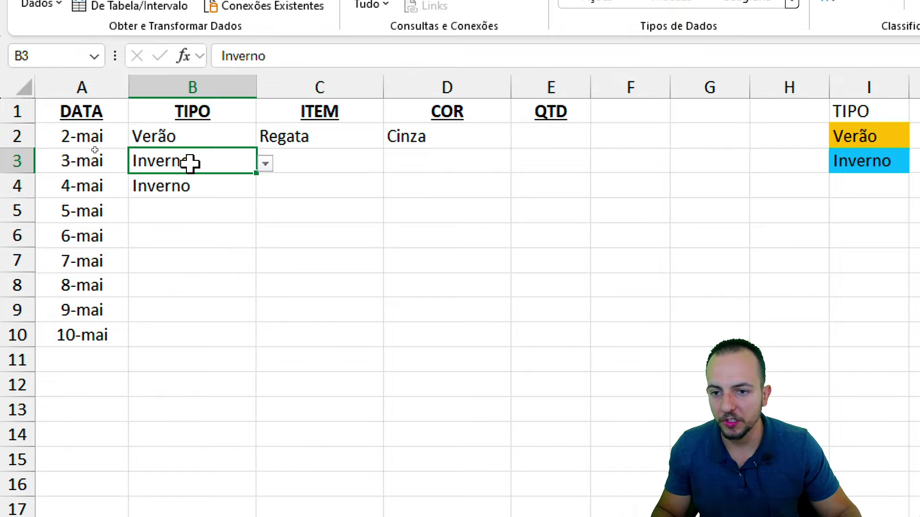
pyautogui.click(325, 154)
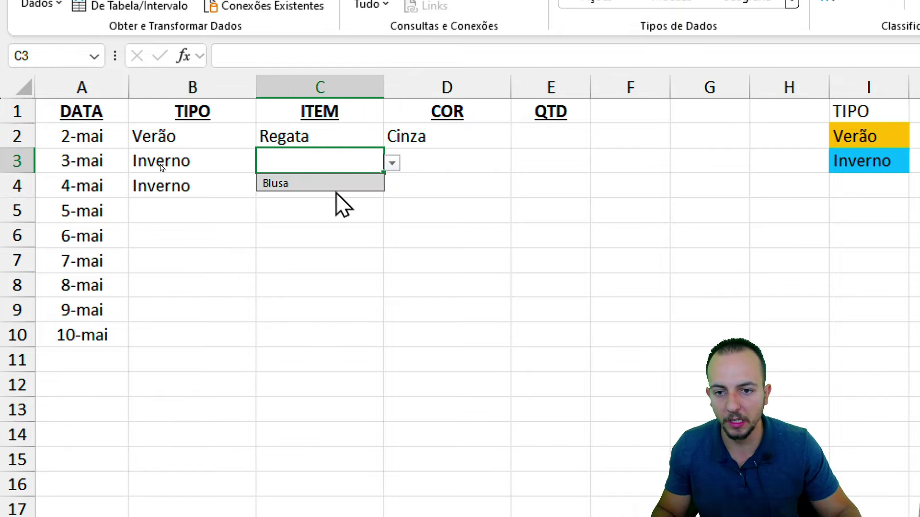
pyautogui.click(343, 184)
pyautogui.click(416, 161)
pyautogui.click(520, 164)
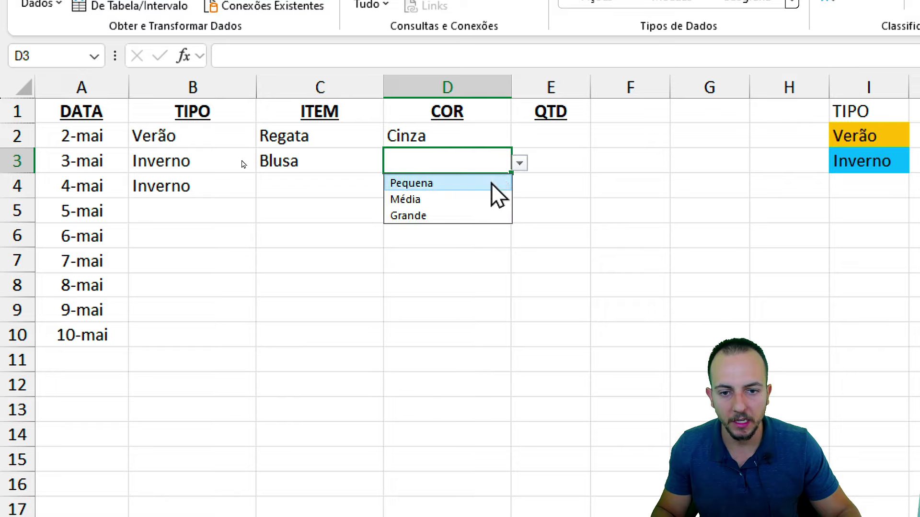
pyautogui.click(467, 218)
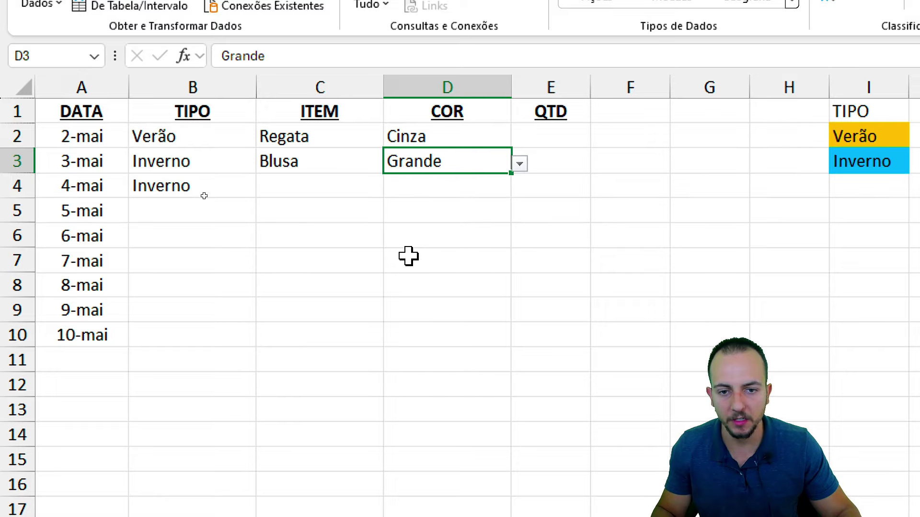
# Fill row 4 with Verão, Camisa and Verde from the drop-downs, then return to A1.
pyautogui.click(224, 181)
pyautogui.click(265, 188)
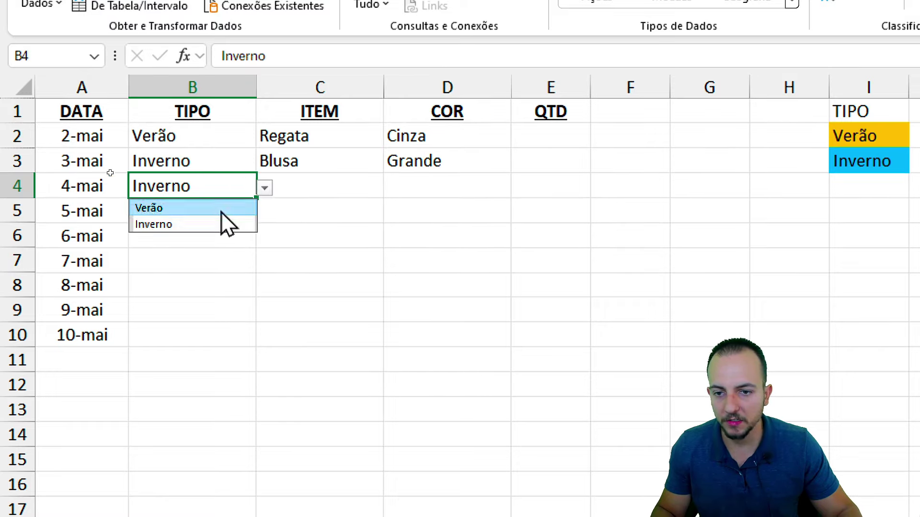
pyautogui.click(220, 206)
pyautogui.click(339, 179)
pyautogui.click(393, 188)
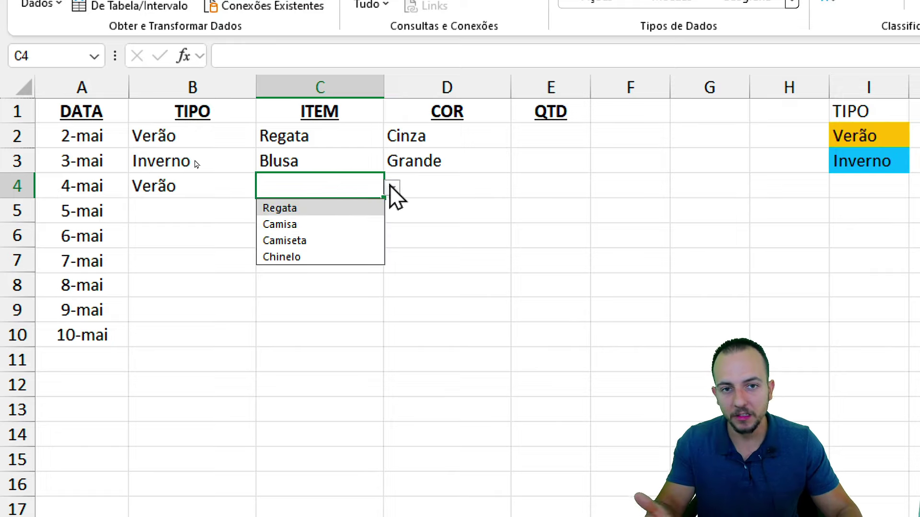
pyautogui.click(324, 224)
pyautogui.click(457, 187)
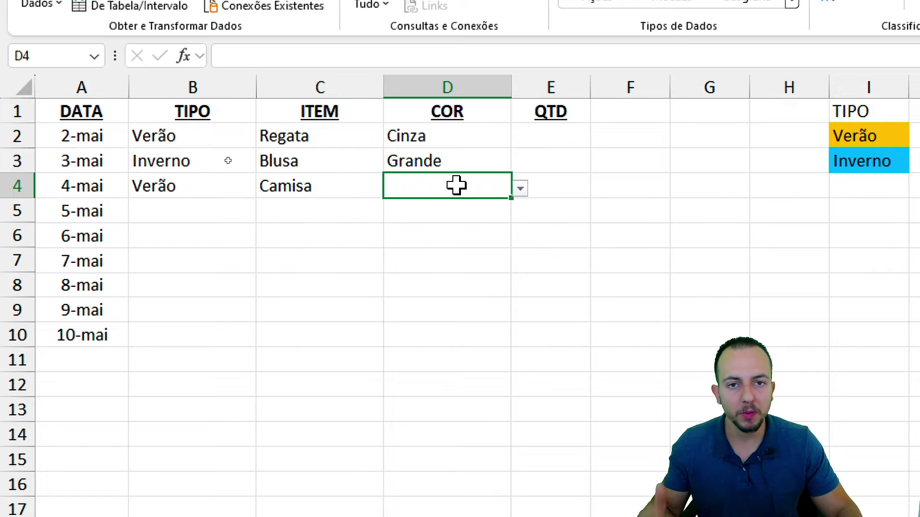
pyautogui.click(520, 187)
pyautogui.click(445, 240)
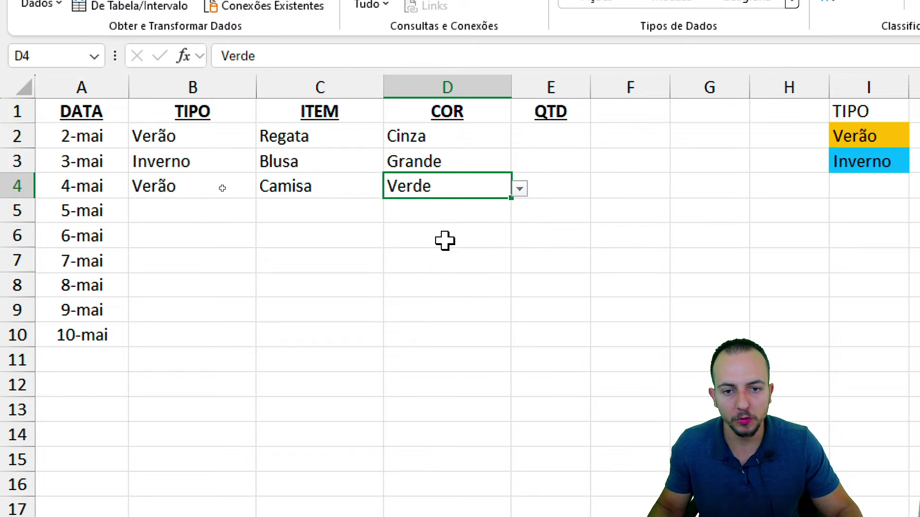
pyautogui.click(106, 121)
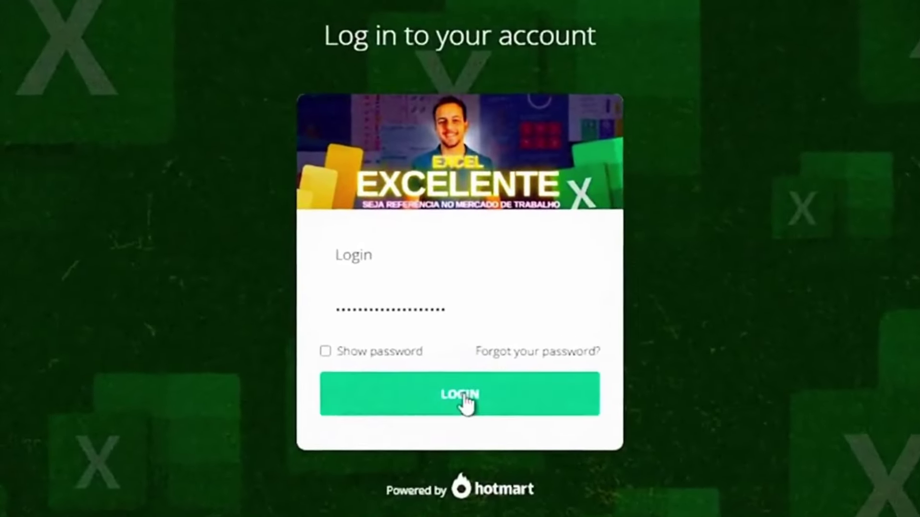
# Log in to the Excel Excelente course and scroll the lessons to 'Criando um Design e Layout 1'.
pyautogui.click(464, 401)
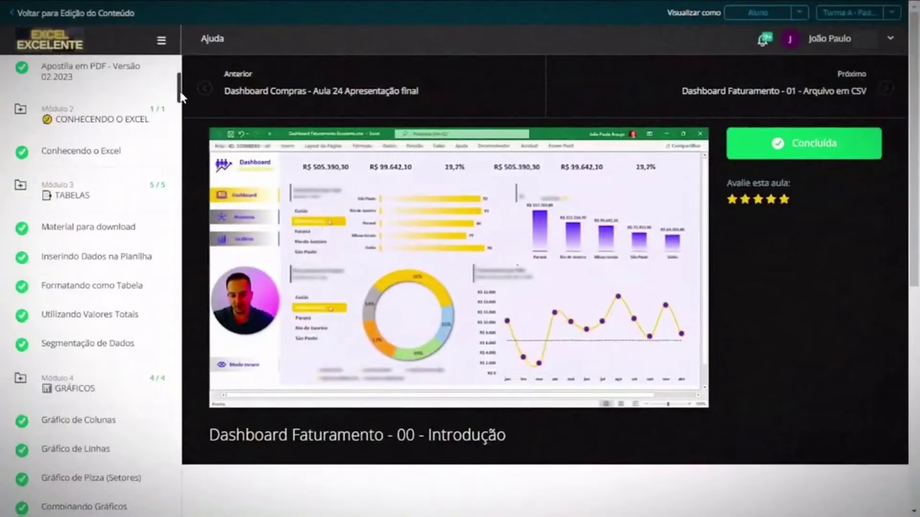
pyautogui.moveTo(180, 82); pyautogui.dragTo(176, 293)
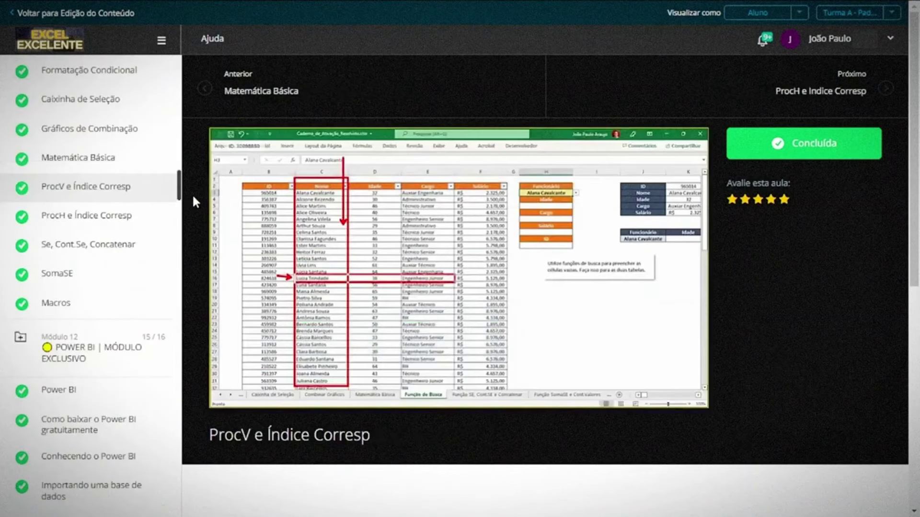
pyautogui.scroll(-1, 180, 194)
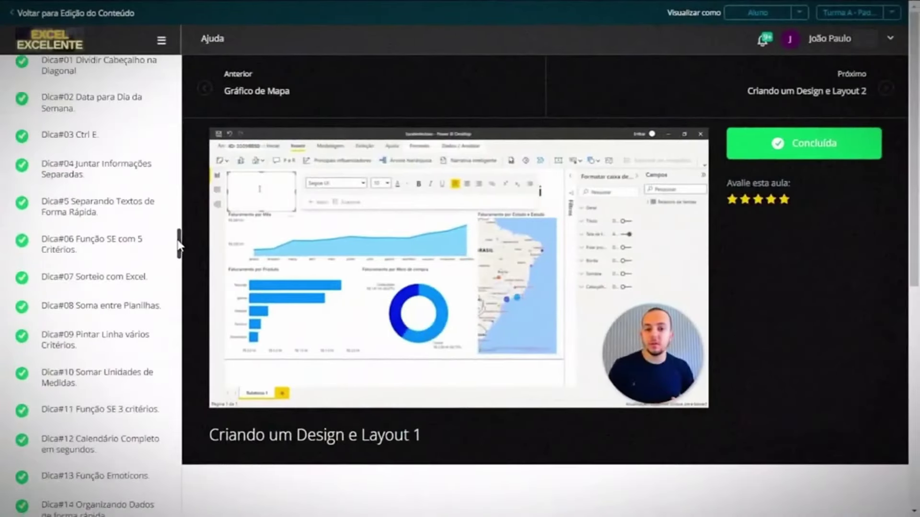
pyautogui.moveTo(180, 240); pyautogui.dragTo(184, 377)
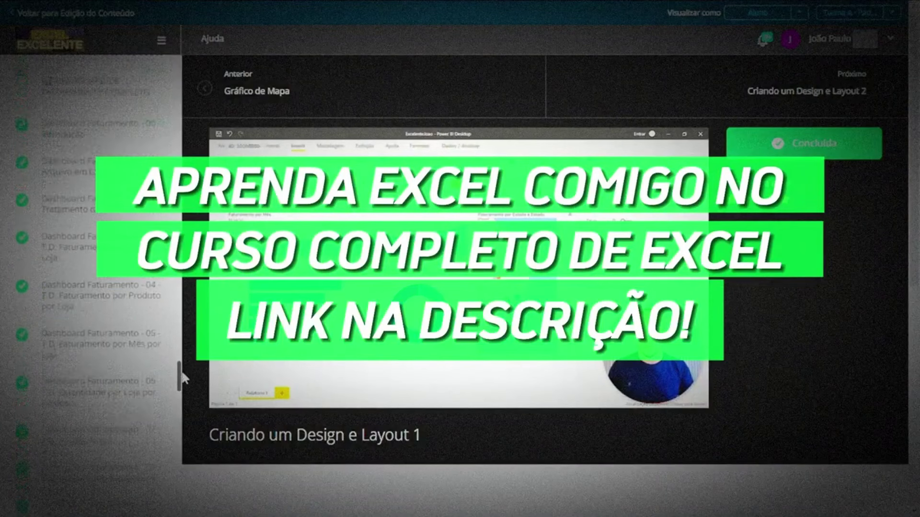